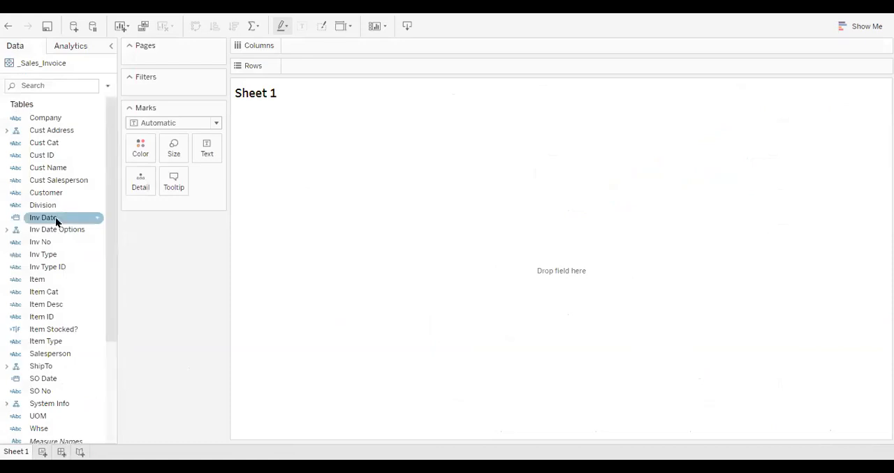
Lay out the sheet with Inv Date by month in the rows and Inv Date by year in the columns
drag(57, 222, 325, 73)
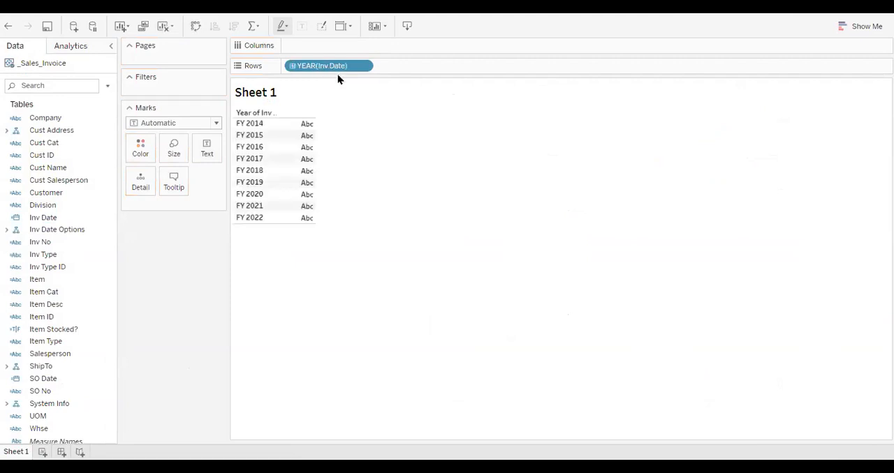
click(367, 66)
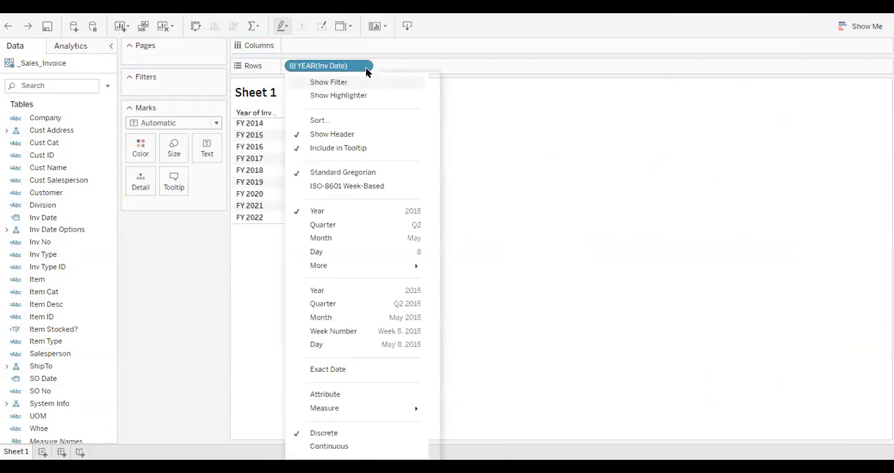
click(360, 240)
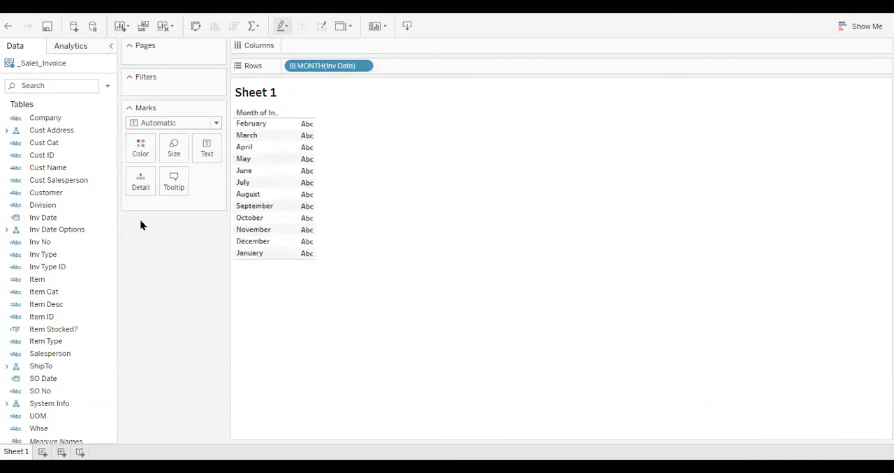
drag(52, 223, 306, 48)
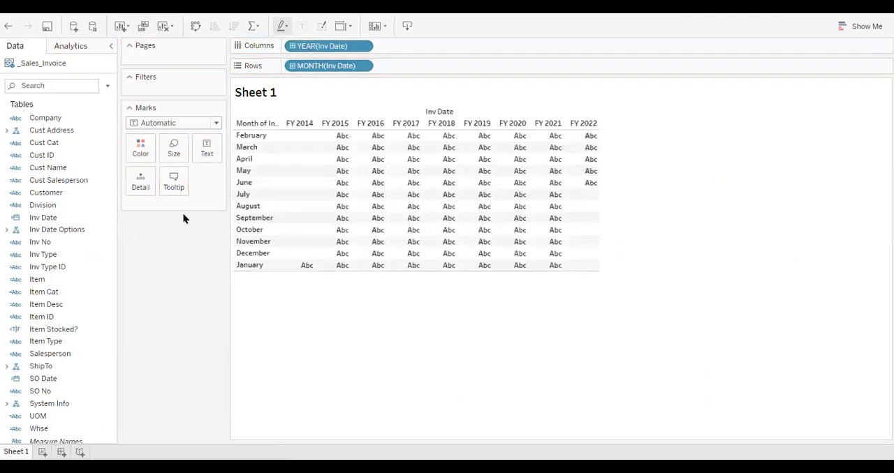
Fill the month-by-year table with the Sales measure
click(88, 329)
scroll(88, 328, down, 4)
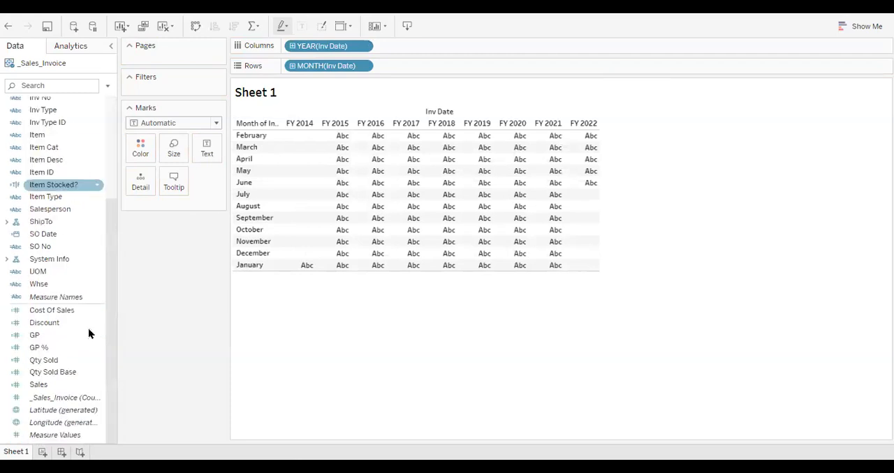
click(61, 372)
click(44, 384)
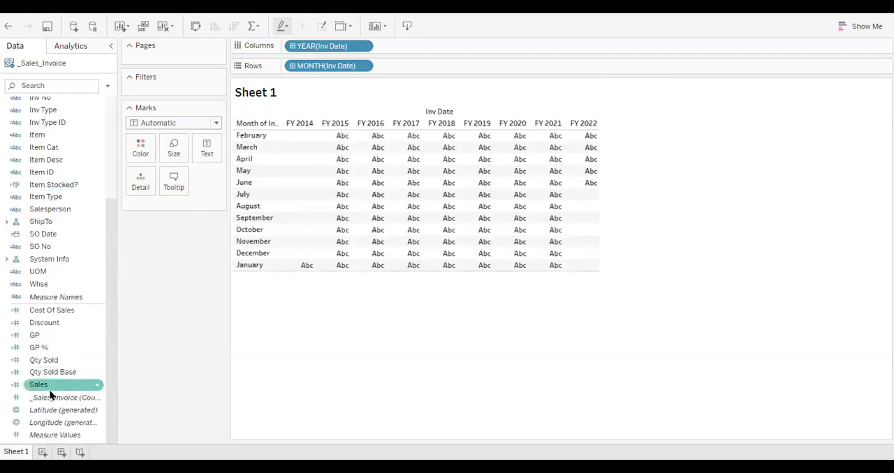
drag(56, 384, 443, 195)
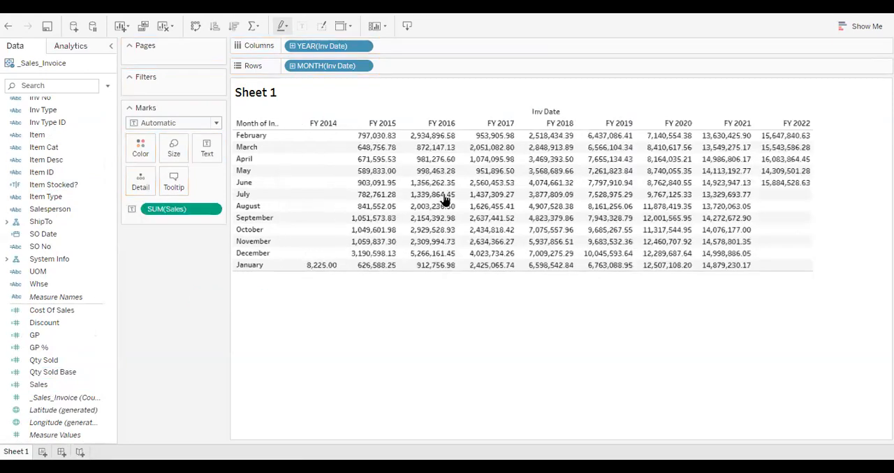
Filter the sheet by the FYr 0 = This FYr field from Inv Date Options, keeping only 0, -1 and -2
click(73, 208)
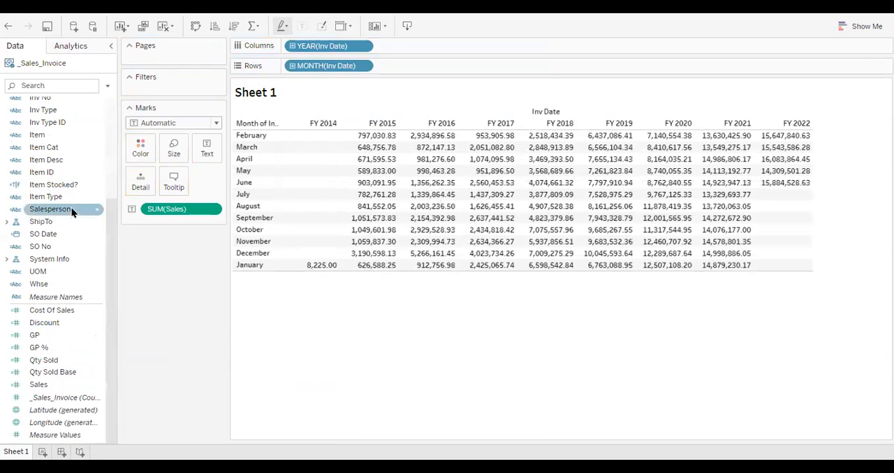
scroll(73, 209, up, 4)
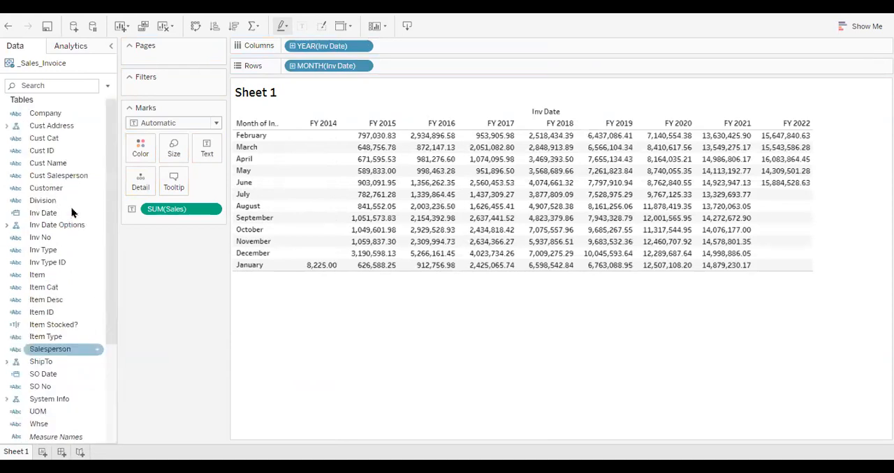
click(5, 231)
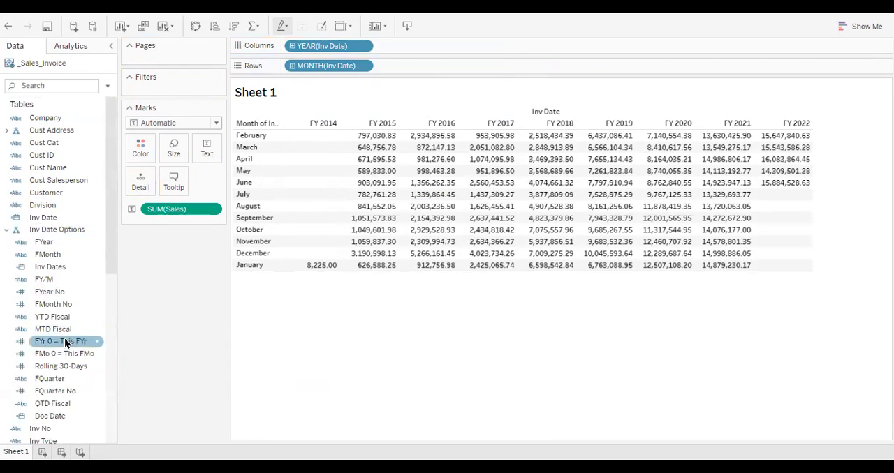
drag(65, 343, 183, 93)
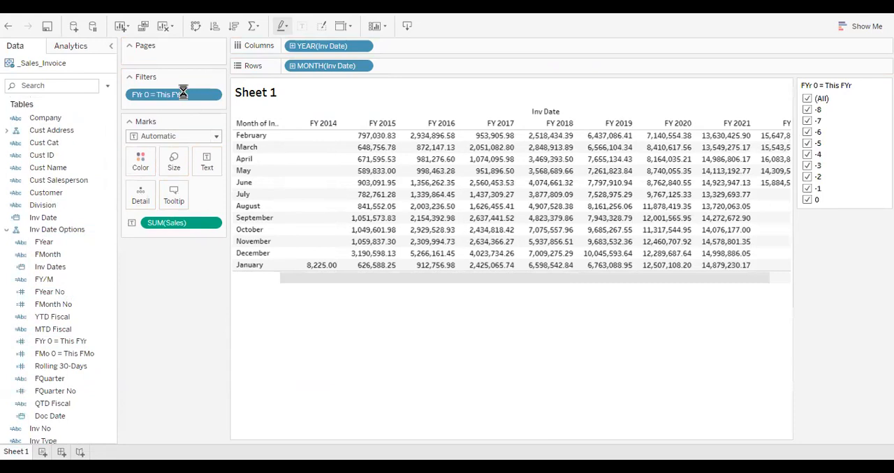
click(807, 98)
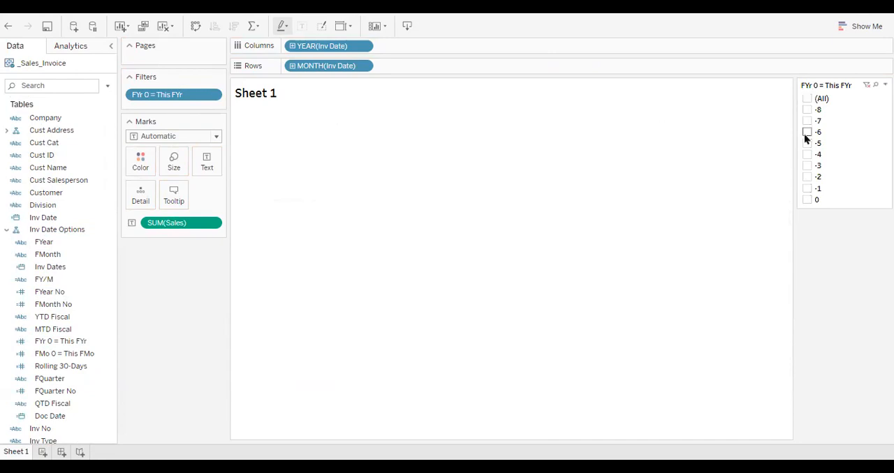
click(806, 201)
click(807, 188)
click(807, 177)
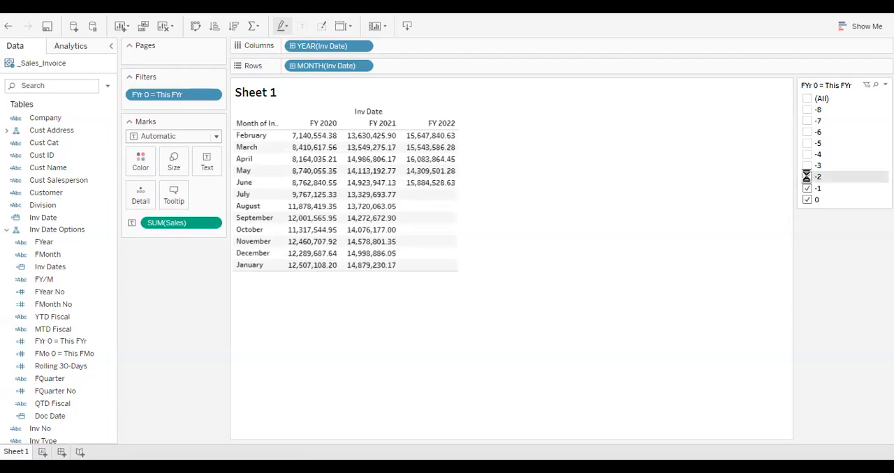
Create an integer parameter named Set Max FMo with a current value of 5
click(108, 88)
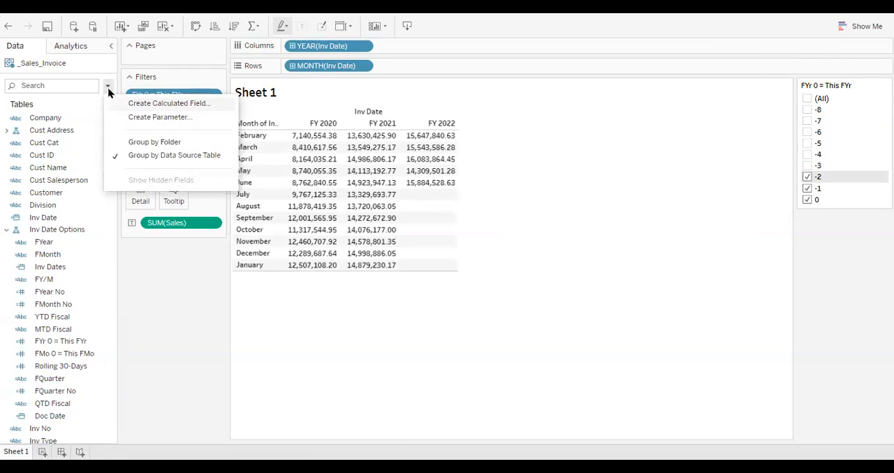
click(151, 119)
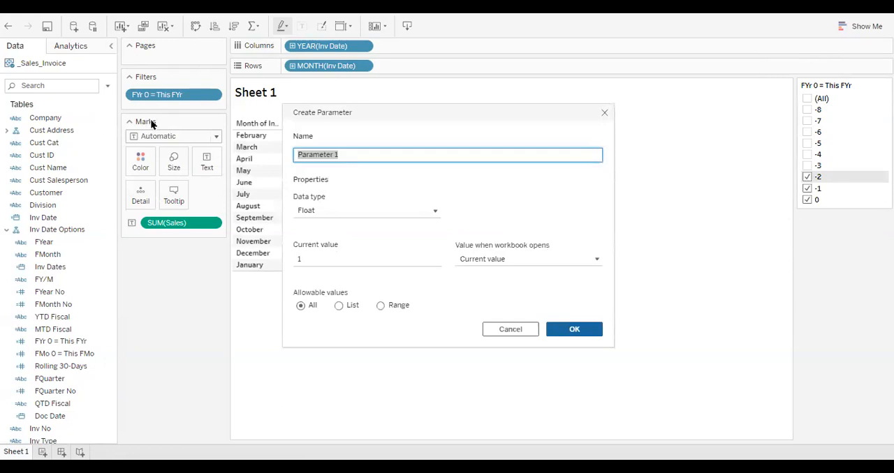
text(Set Max FMo)
click(431, 212)
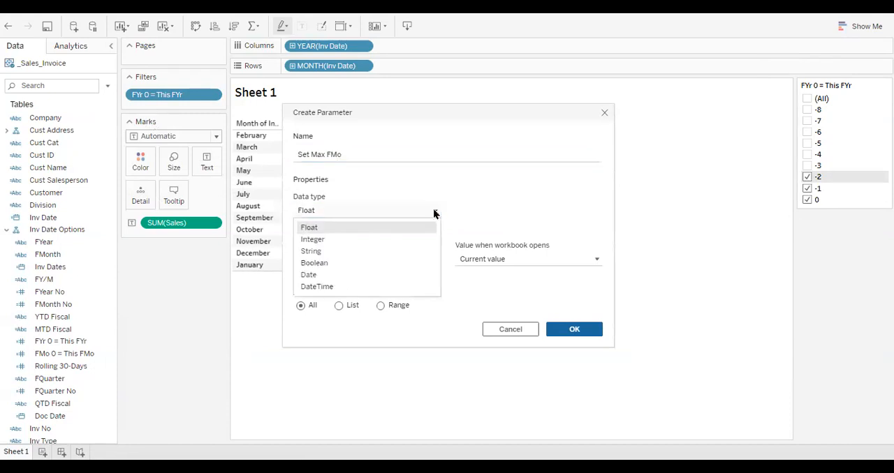
click(388, 241)
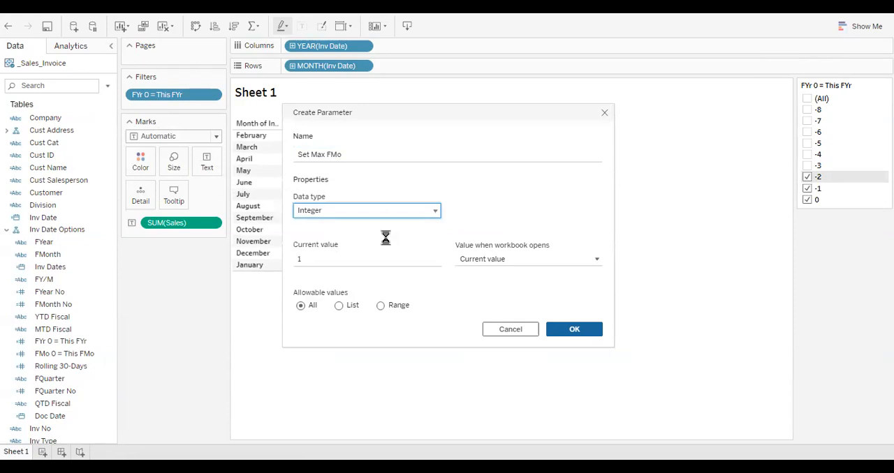
click(335, 254)
text(5)
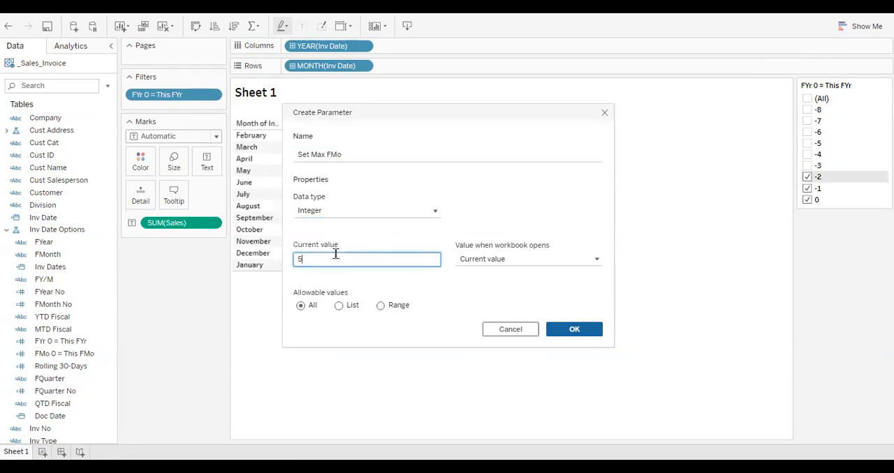
click(567, 333)
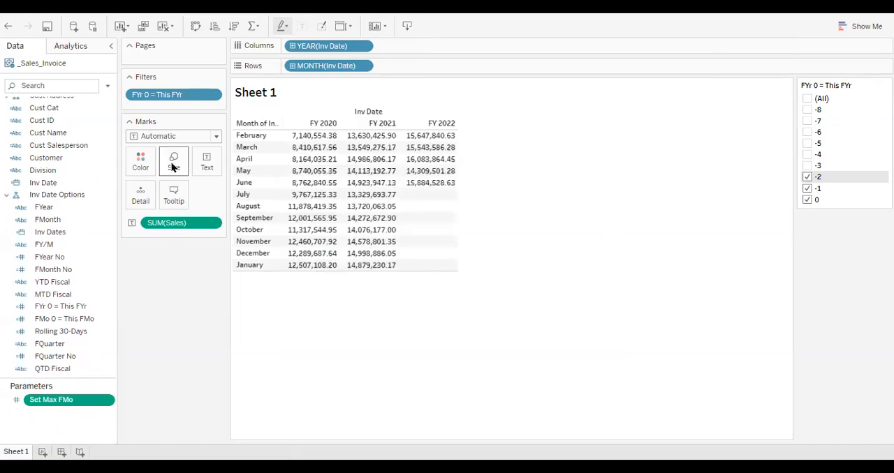
Create a calculated field named Filter FMo with the formula [FMonth No]<=[Set Max FMo]
click(108, 86)
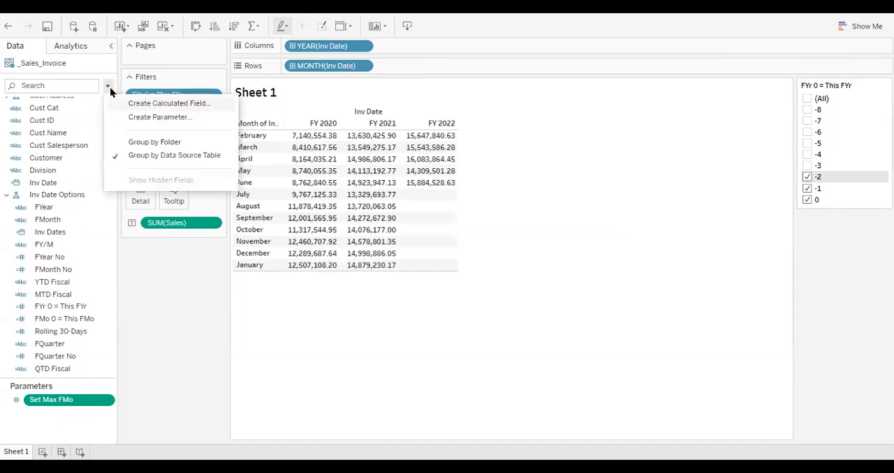
click(178, 106)
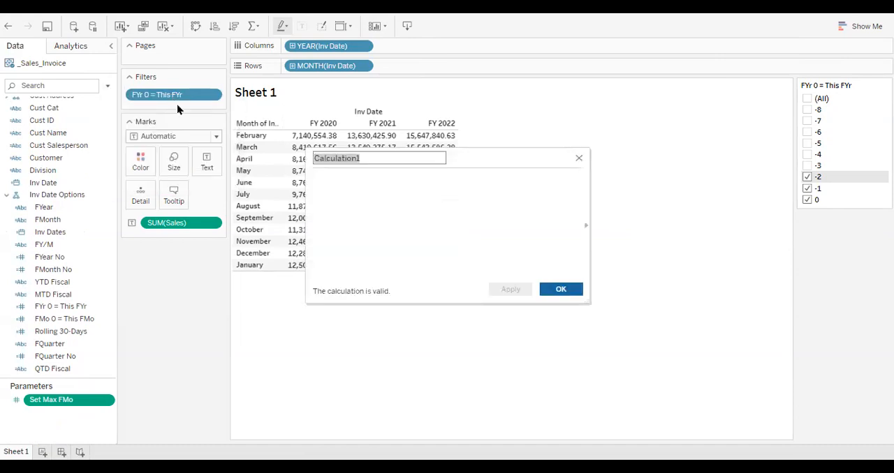
text(F)
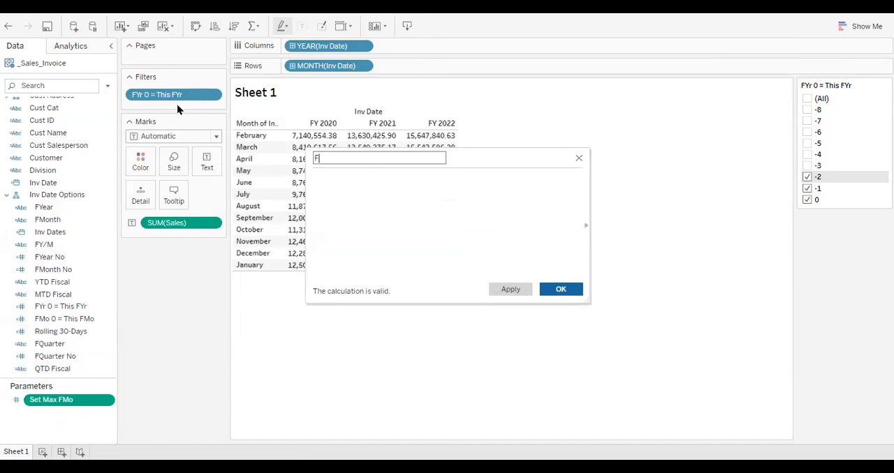
text(ilter FMo)
click(337, 183)
text(fmo)
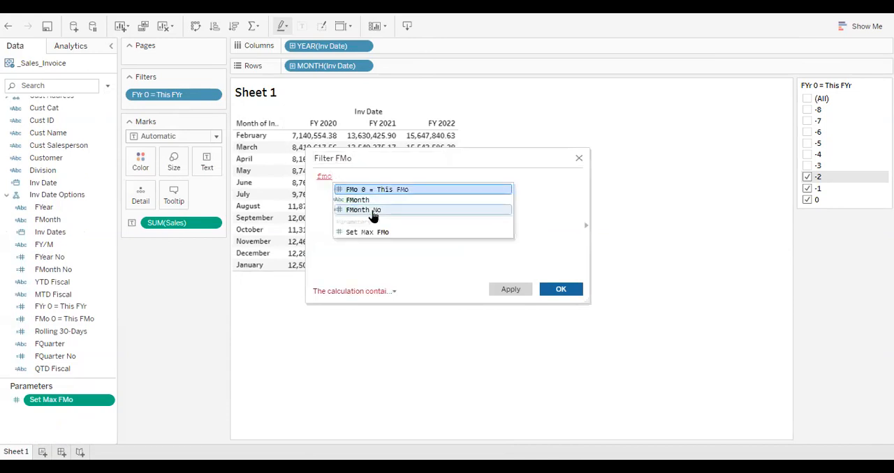
click(372, 212)
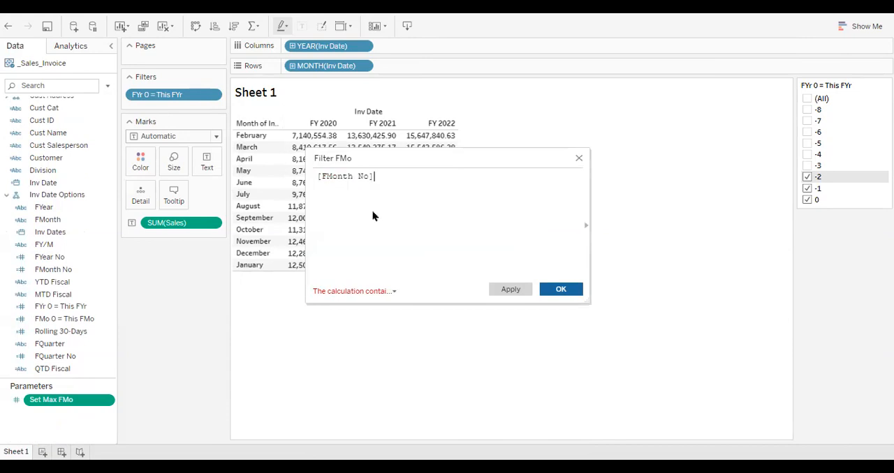
text(<=set)
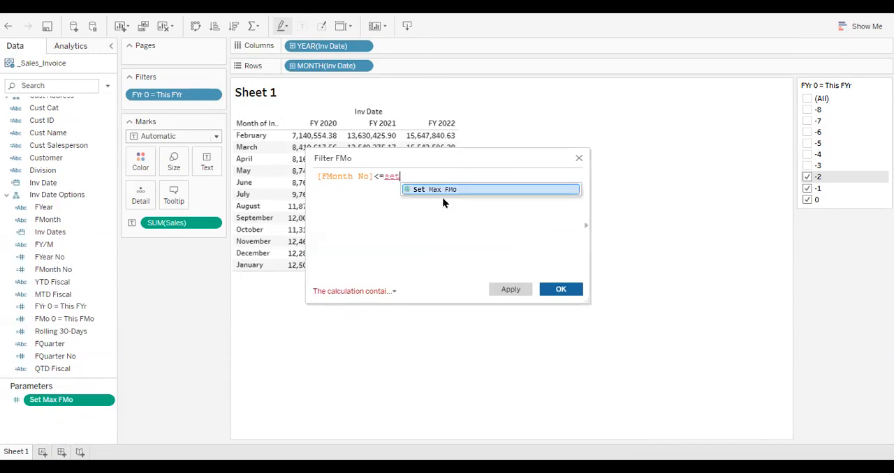
click(459, 192)
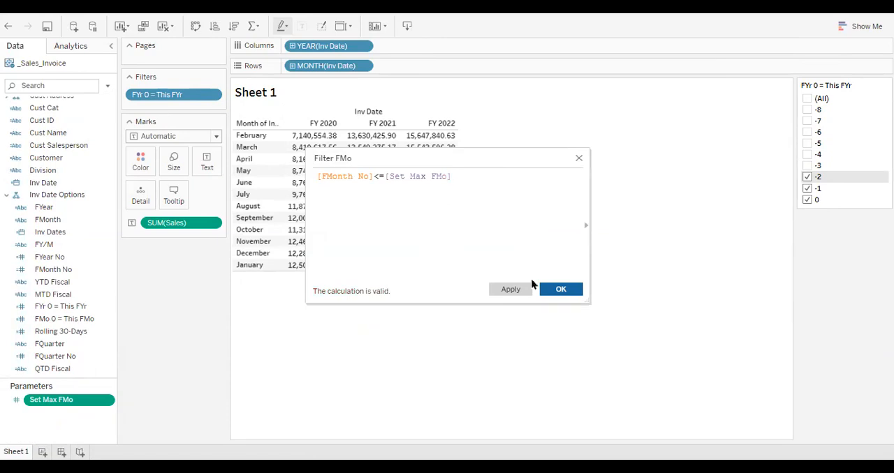
click(562, 290)
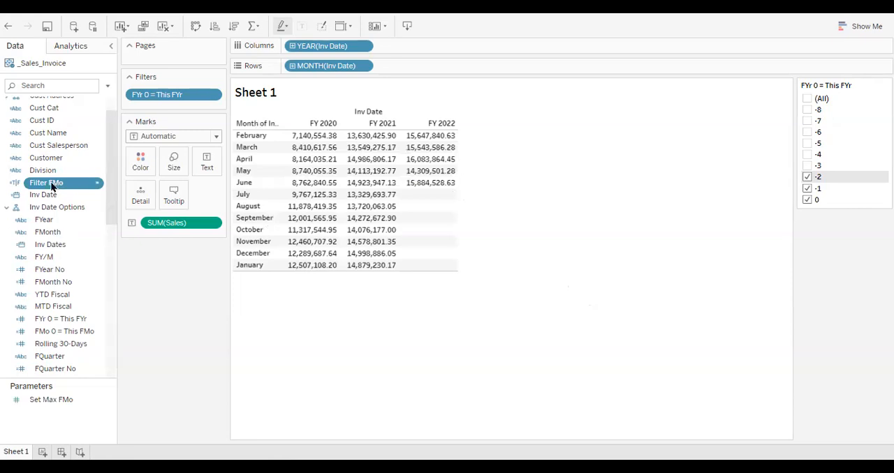
Filter the sheet by Filter FMo, keeping only the True value
drag(55, 185, 176, 109)
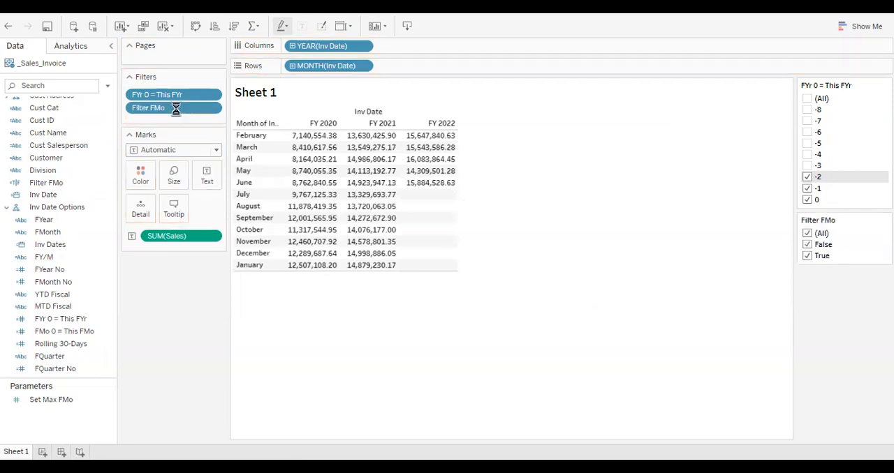
click(807, 243)
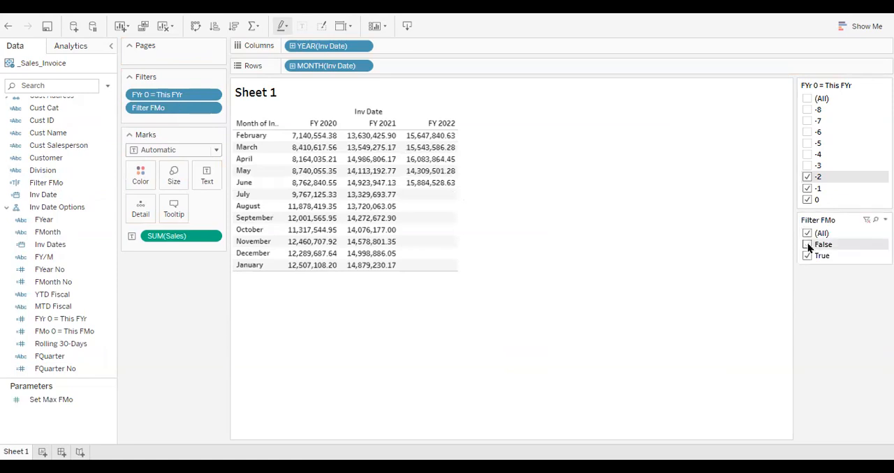
click(807, 245)
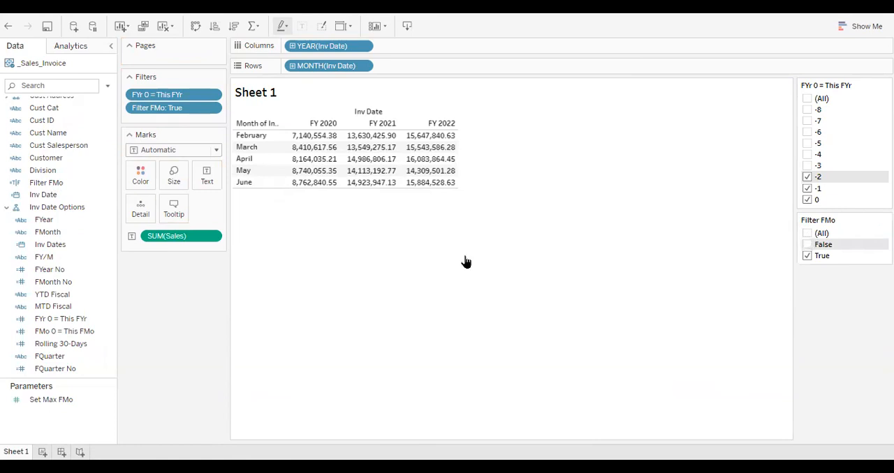
Apply the YTD Total quick table calculation to the Sales measure in the table
click(215, 237)
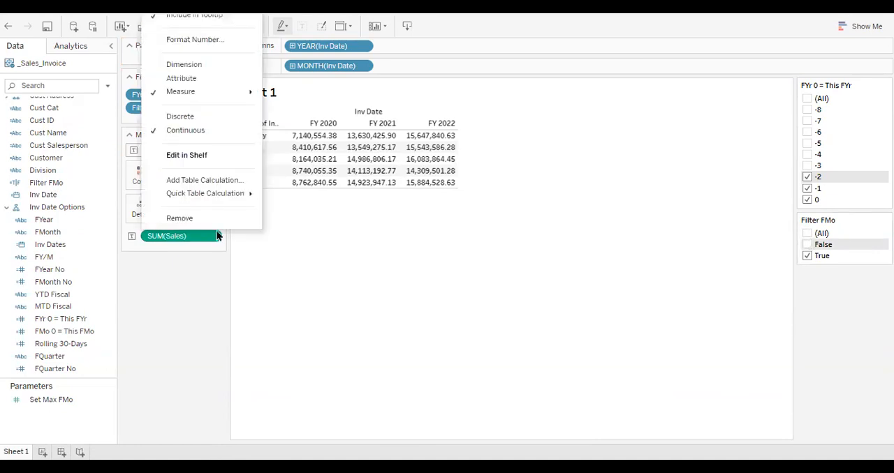
mouse_move(226, 200)
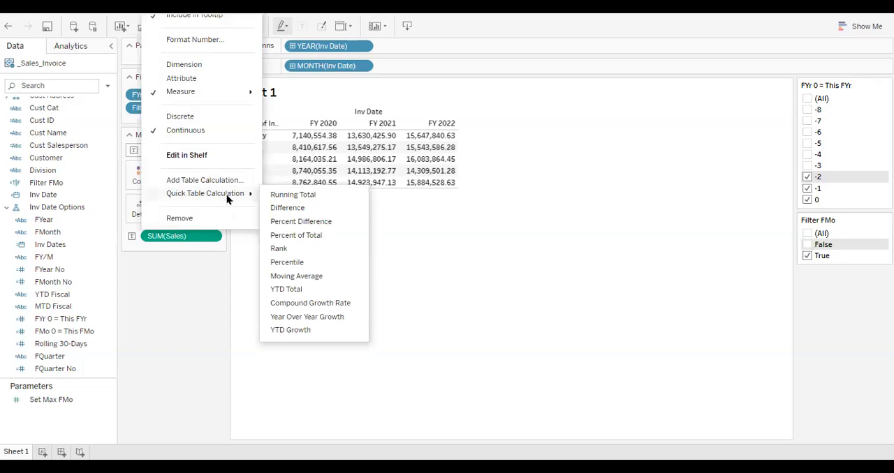
click(298, 289)
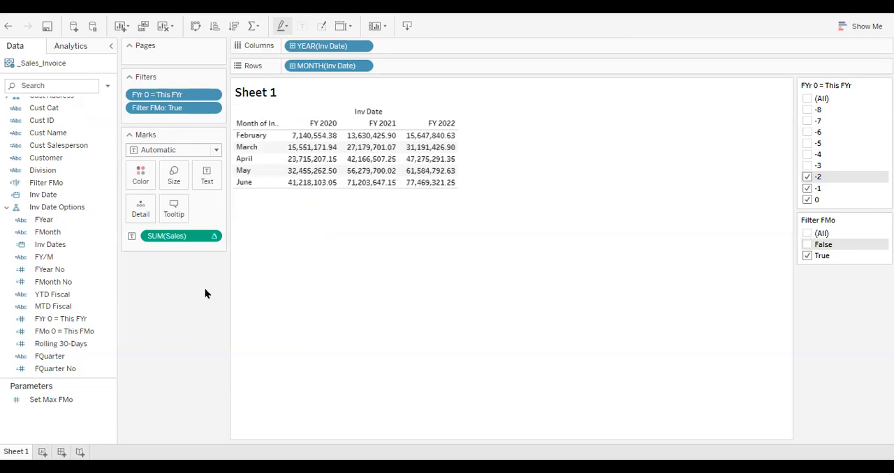
Add Sales as a second measure in the table and nest Measure Names beneath the month of Inv Date in the rows
scroll(69, 307, down, 10)
scroll(67, 307, down, 1)
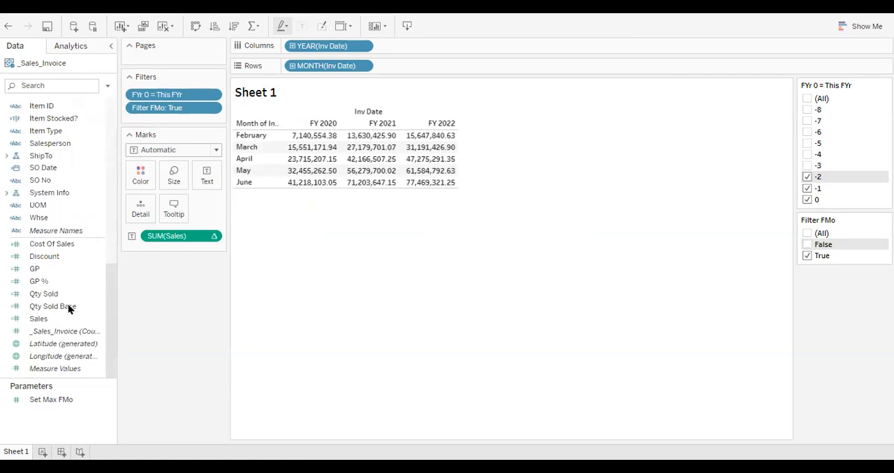
click(53, 318)
drag(50, 321, 363, 167)
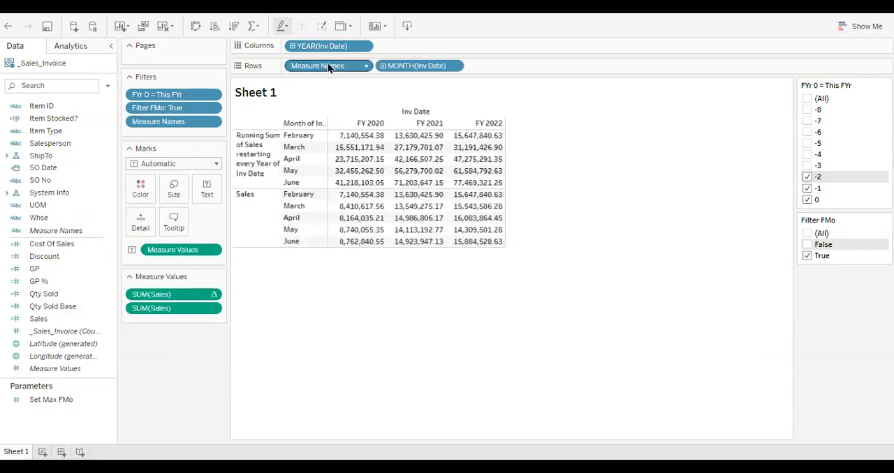
drag(328, 63, 500, 69)
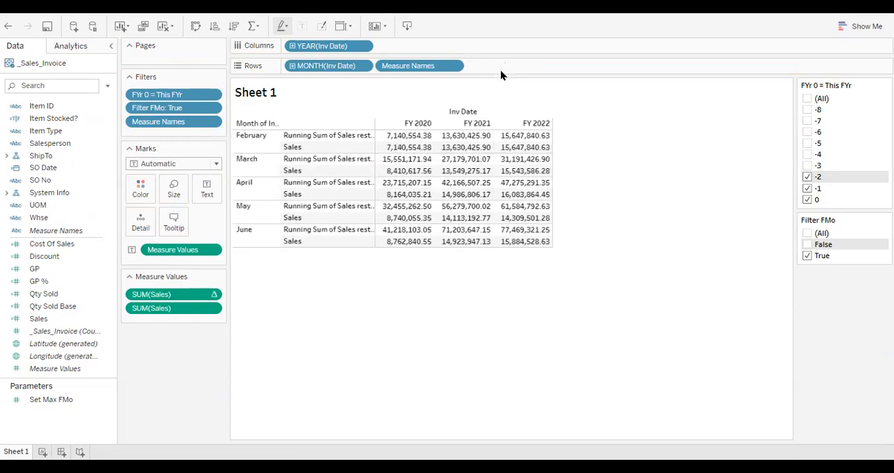
Apply the Percent Difference quick table calculation to the second, plain Sales measure
click(214, 309)
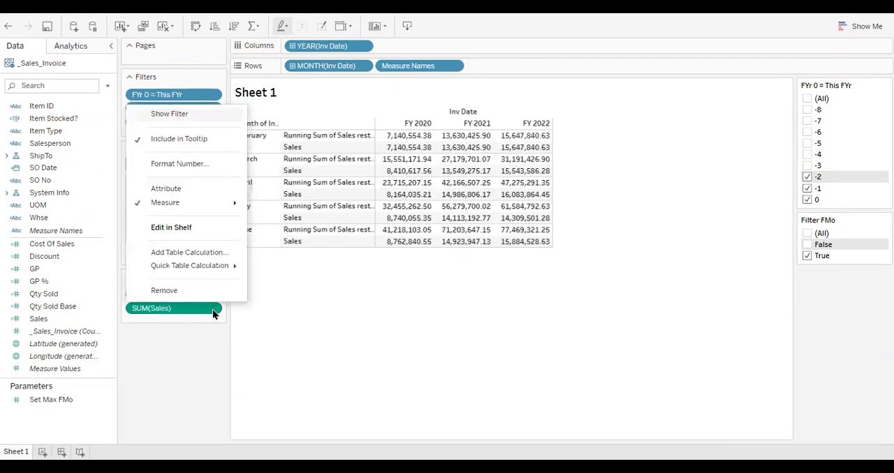
mouse_move(232, 271)
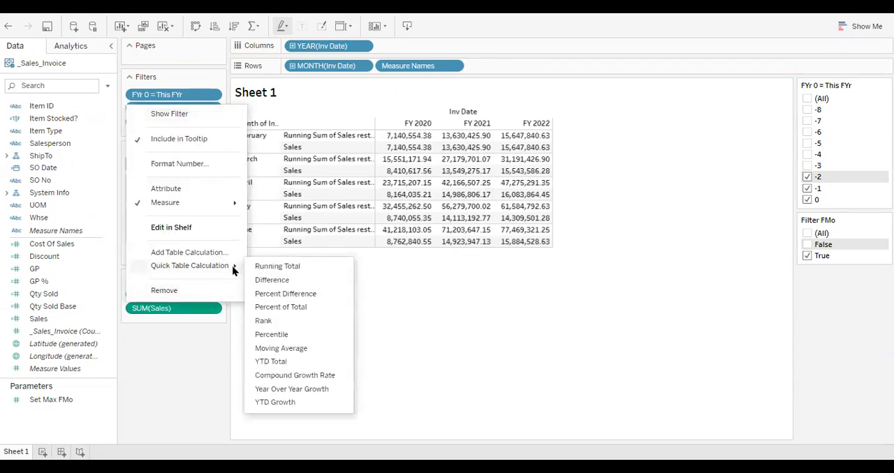
click(296, 300)
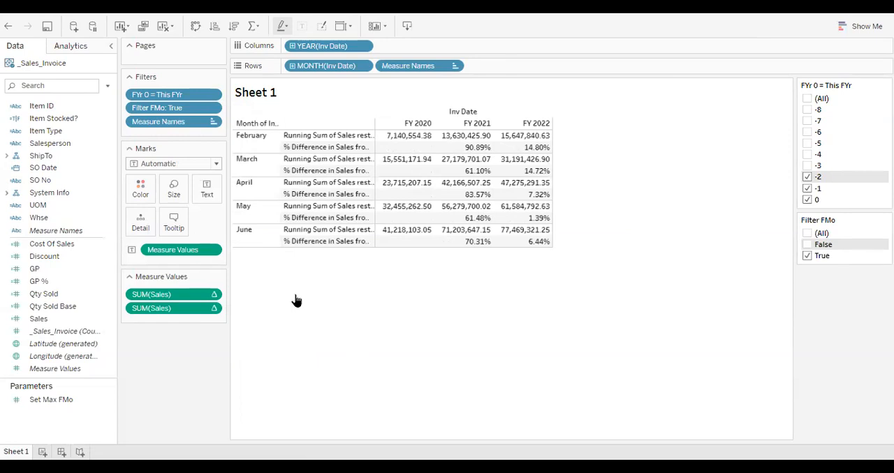
Add plain Sales to the table again and order the measures as Sales, % Difference in Sales, Running Sum of Sales
click(62, 321)
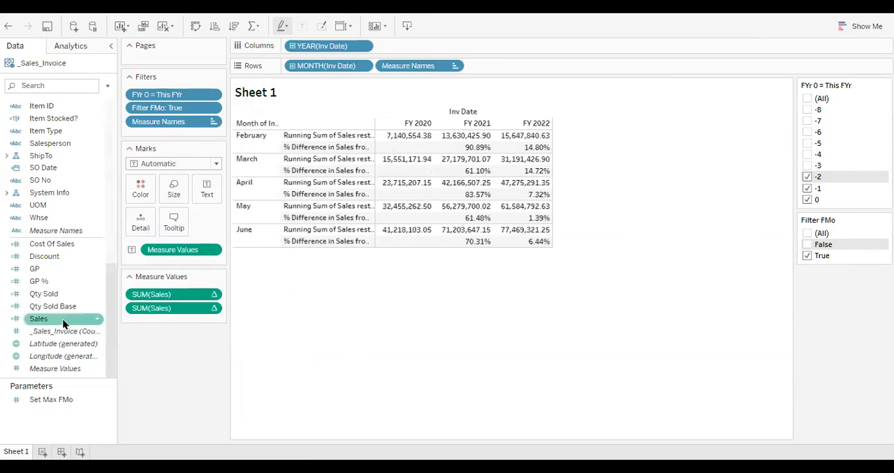
drag(41, 318, 454, 195)
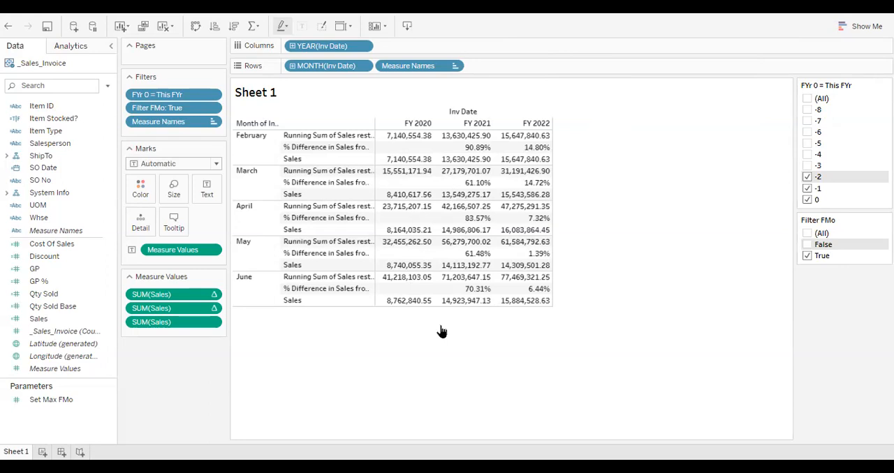
drag(176, 313, 174, 333)
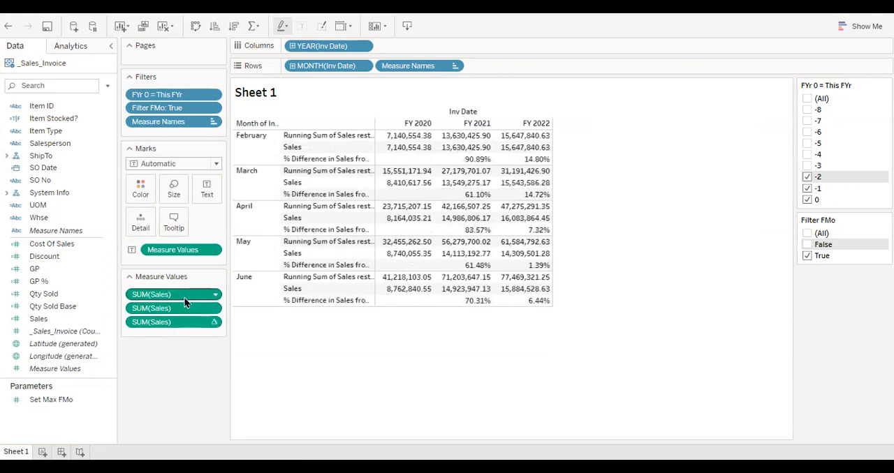
drag(184, 298, 180, 335)
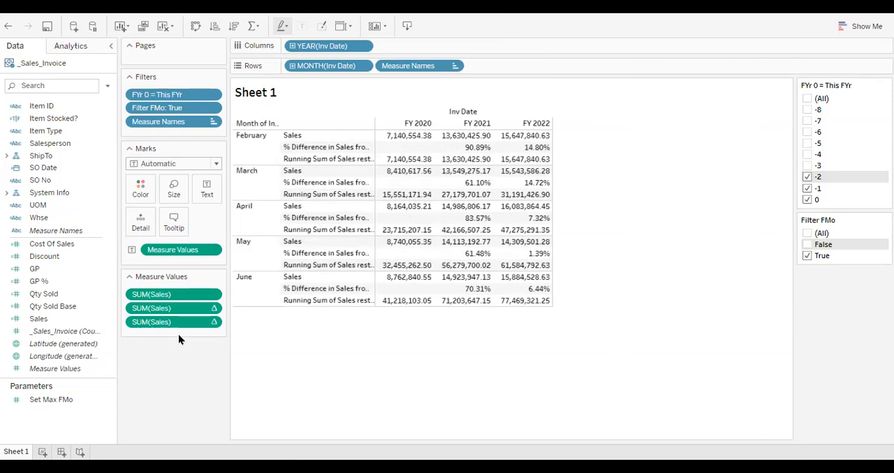
Rename the worksheet Sheet 1 as Monthly Sales
right_click(15, 453)
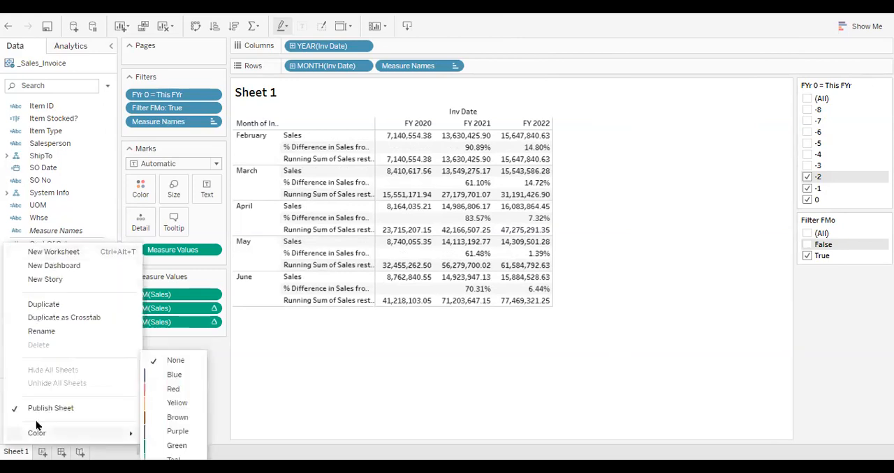
click(59, 337)
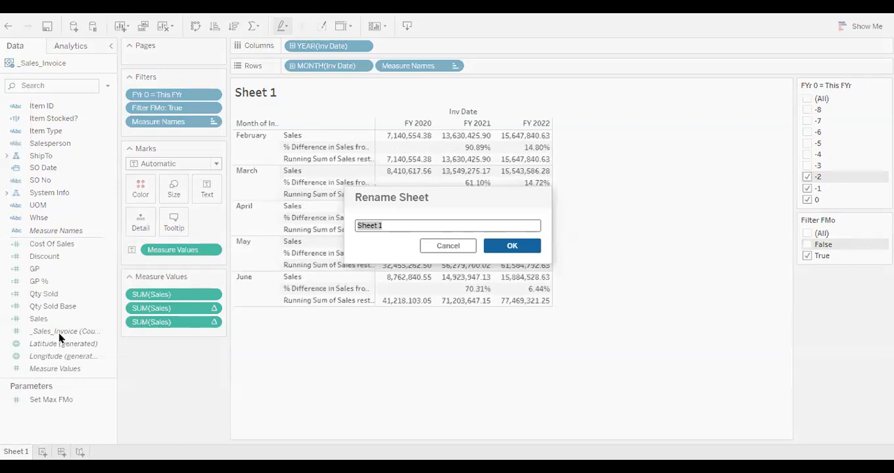
text(Monthly Sales)
click(511, 247)
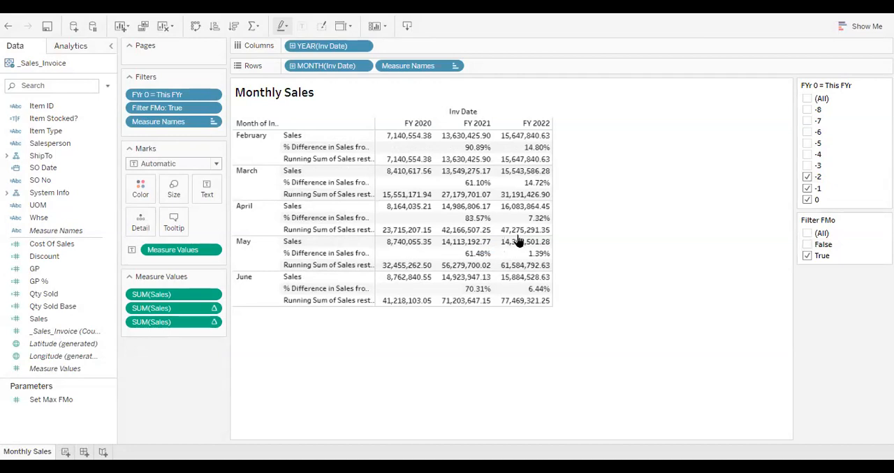
Extend the sheet title after the sheet name with "through FMo =" followed by the Set Max FMo parameter value
click(546, 91)
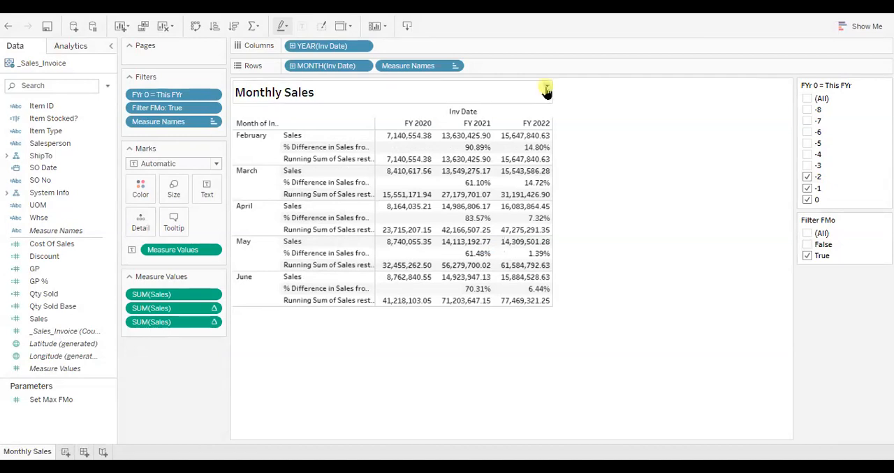
click(569, 116)
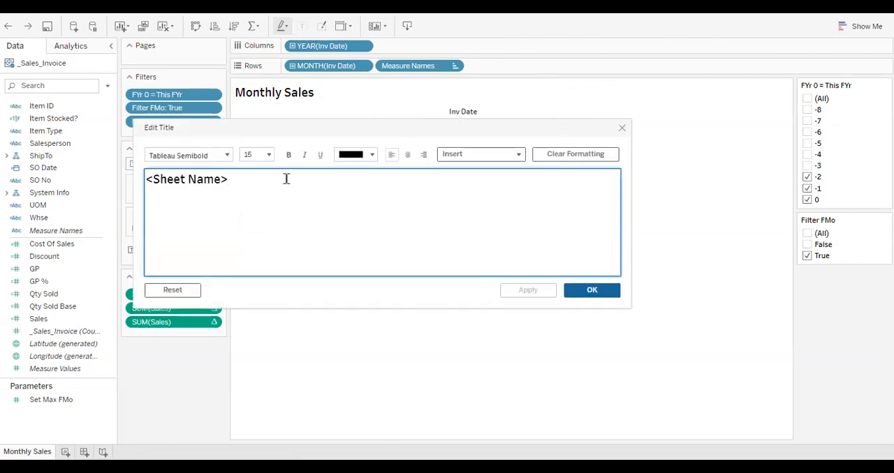
text(thr)
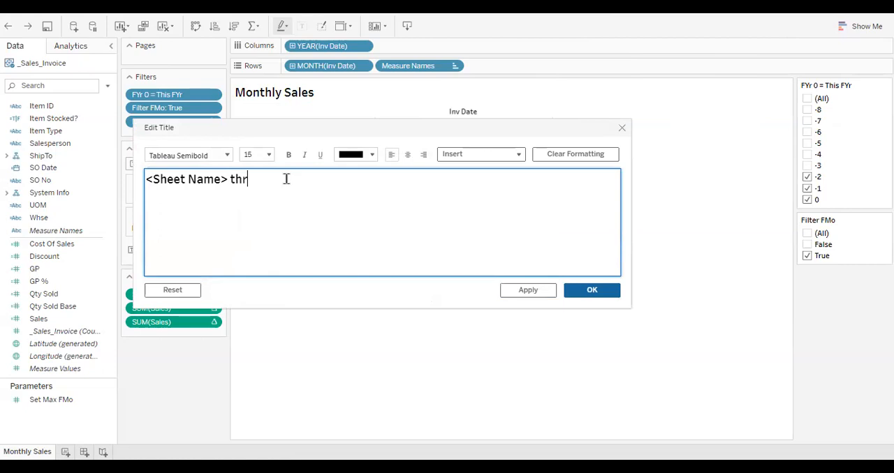
text(ough FMo =)
click(519, 155)
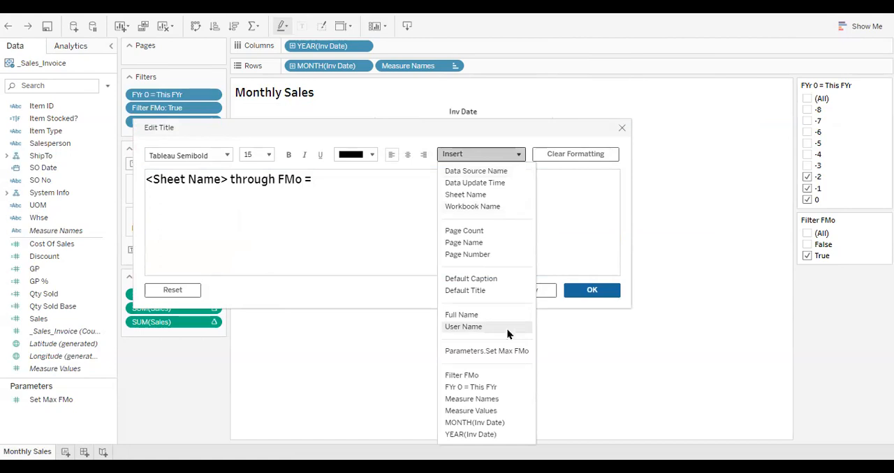
click(511, 351)
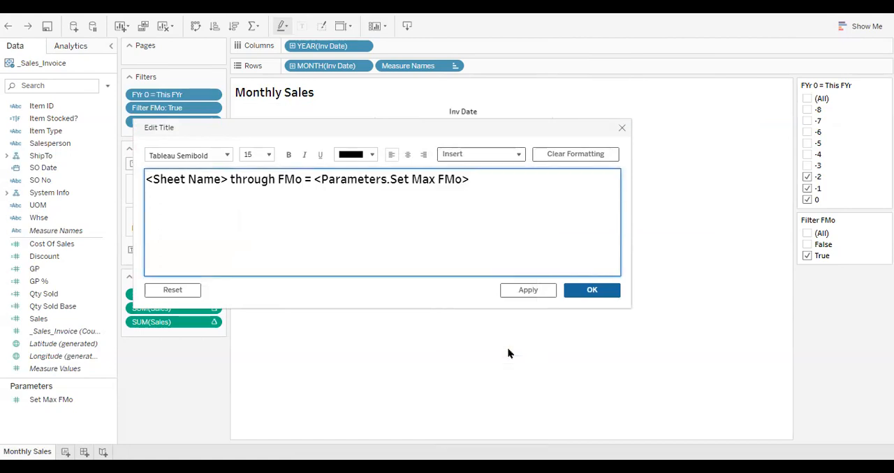
Append the note "(Feb = 1st FMo)" to the end of the sheet title
text((Feb = 1st FMo))
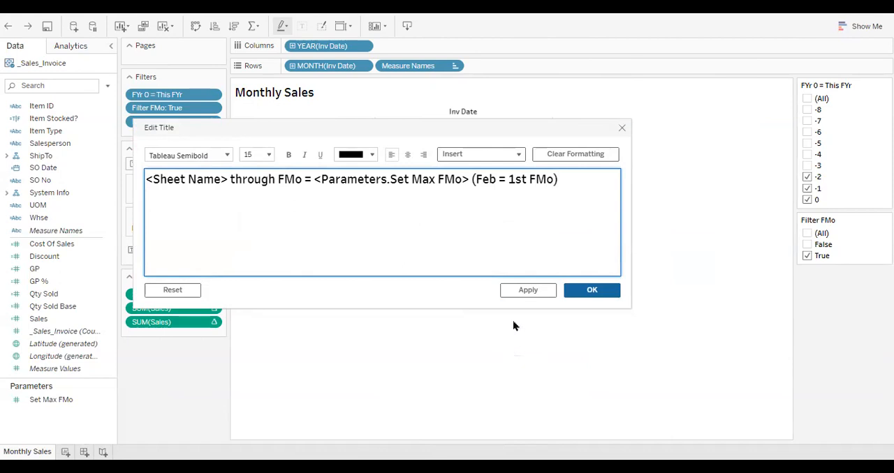
Reduce the note "(Feb = 1st FMo)" in the title to font size 8 and apply the title
click(473, 179)
key(shift+End)
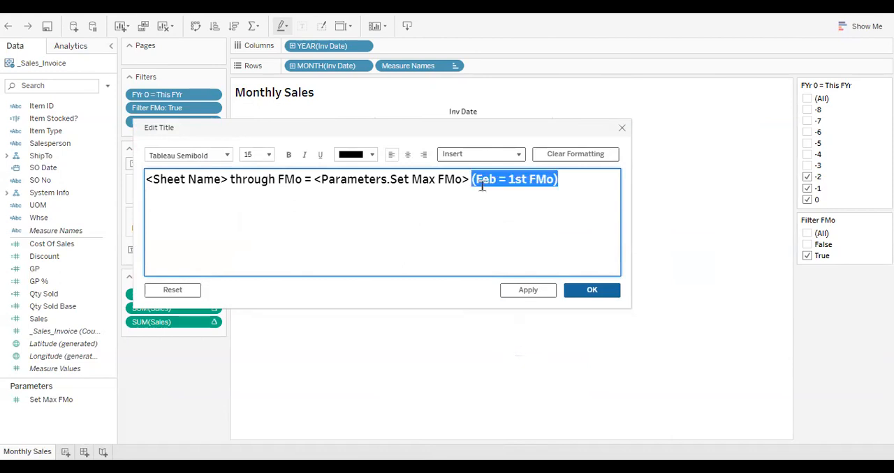
click(268, 155)
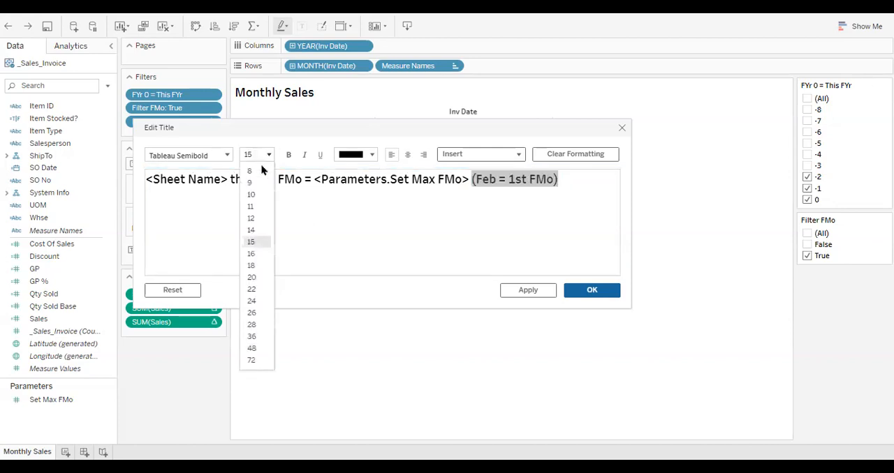
click(259, 171)
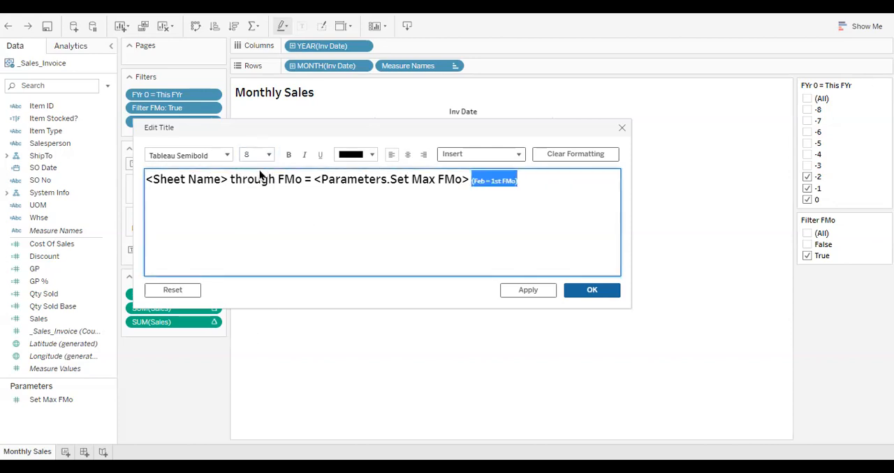
click(535, 290)
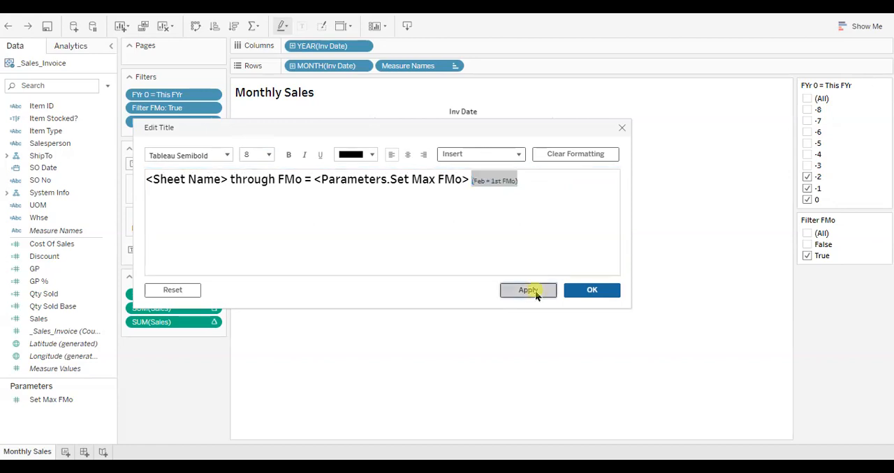
click(578, 293)
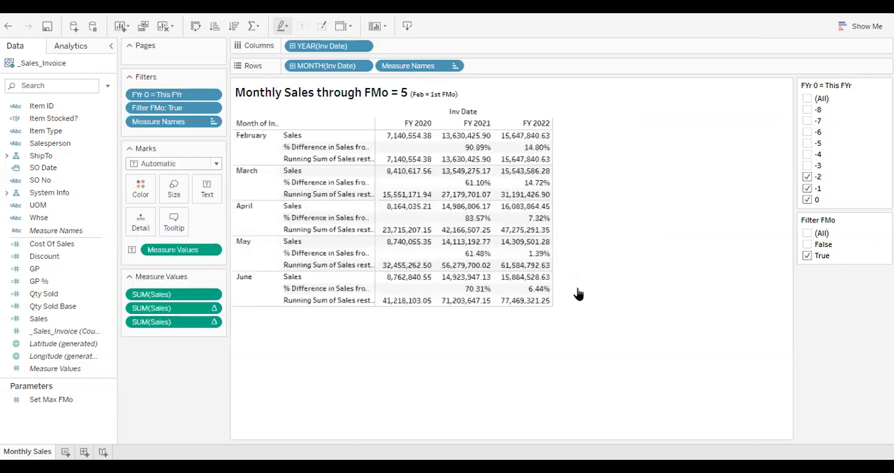
Create a new worksheet with Inv Date in the rows, broken down by year and month without the quarter level
click(64, 454)
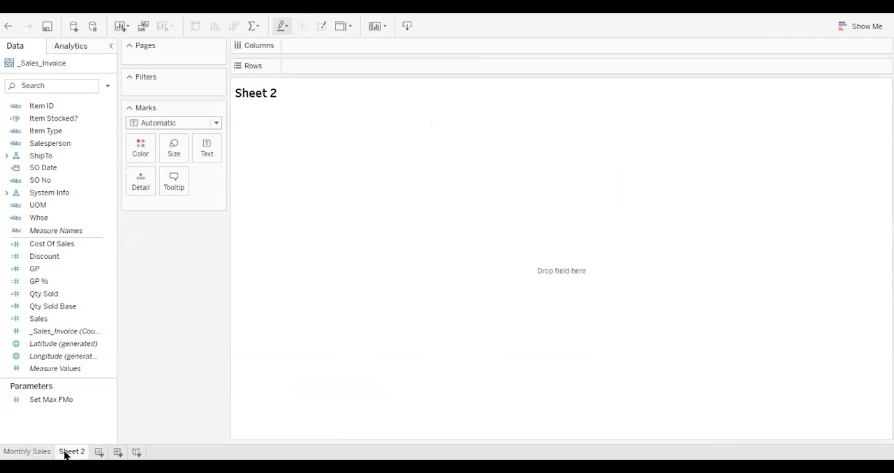
scroll(91, 262, up, 7)
scroll(92, 255, up, 5)
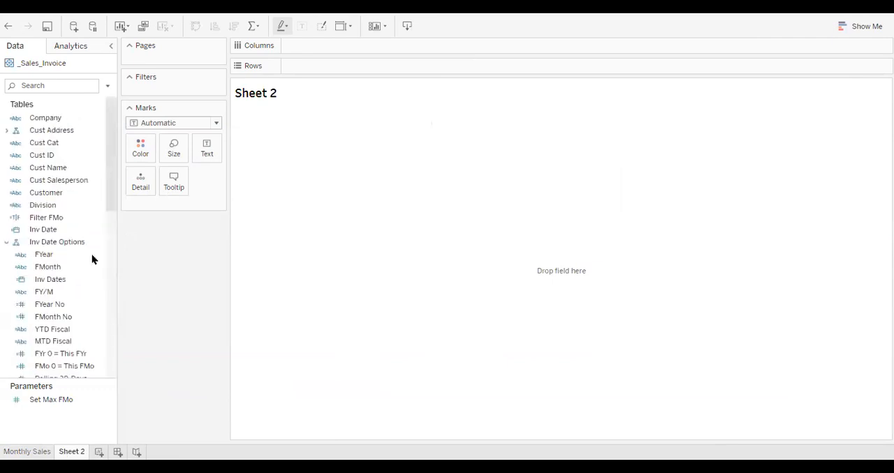
drag(113, 205, 311, 68)
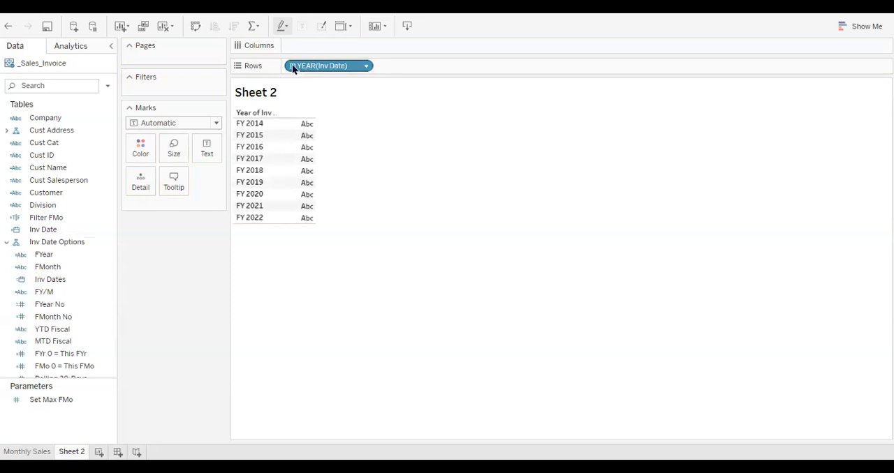
click(292, 66)
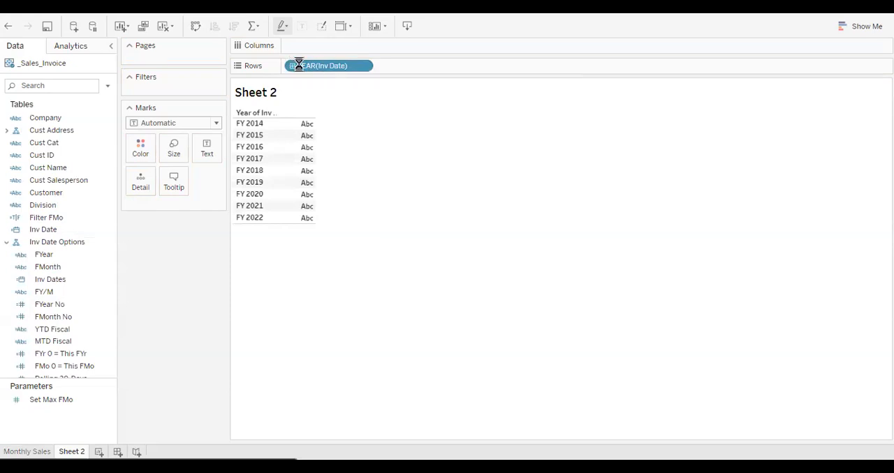
click(381, 66)
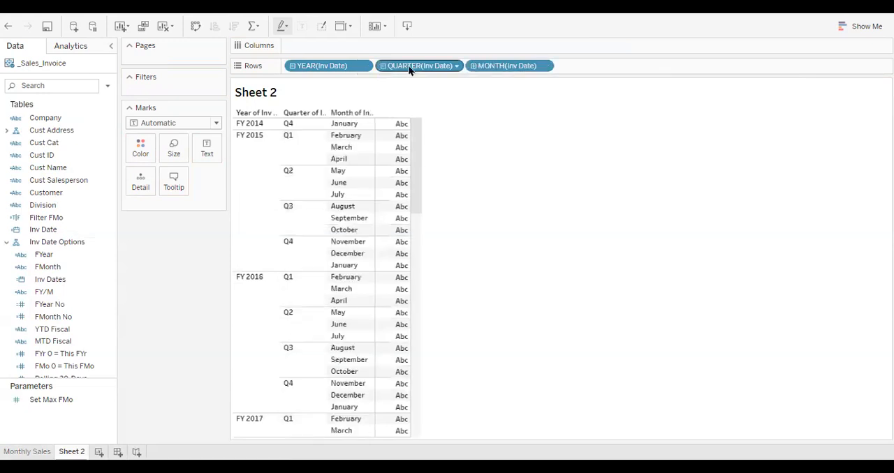
drag(411, 70, 454, 25)
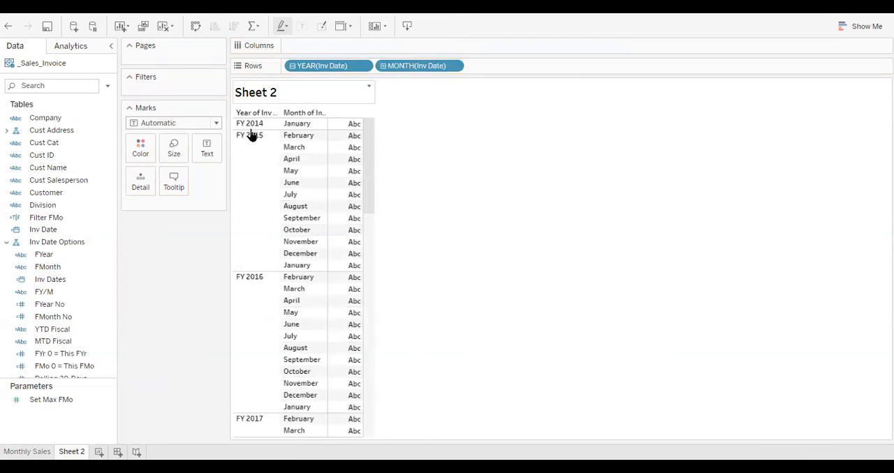
Plot Sales along the columns of Sheet 2 and set the mark type to Bar
scroll(65, 293, down, 10)
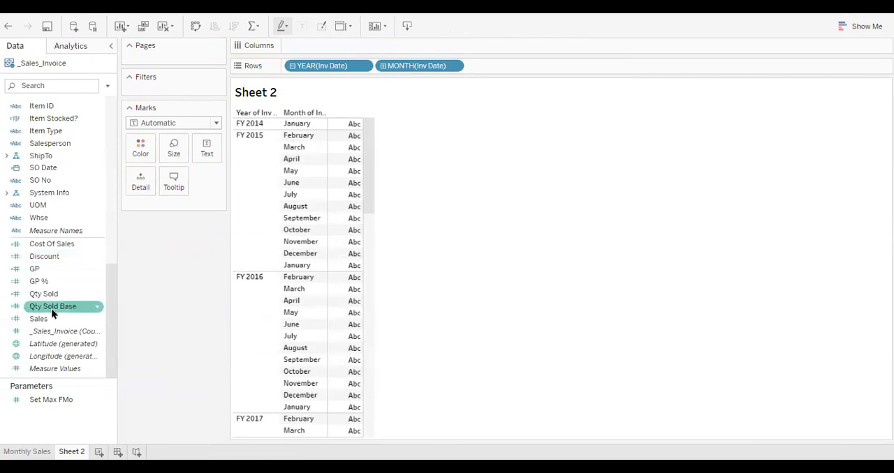
drag(45, 317, 361, 46)
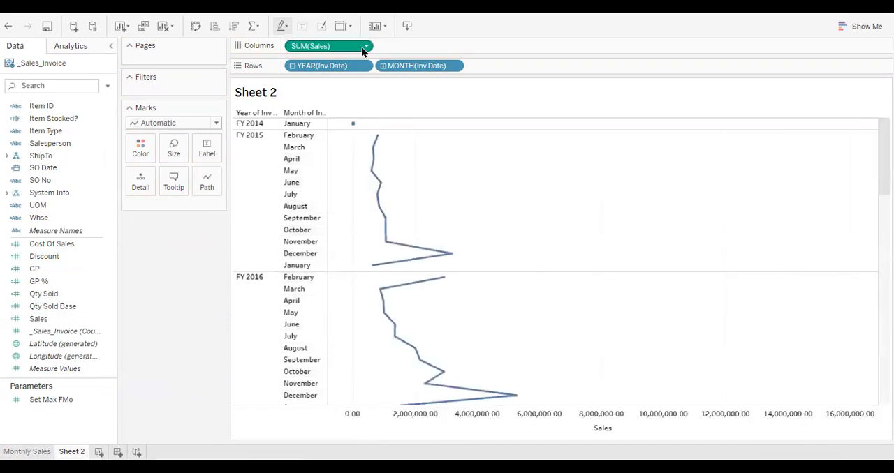
click(215, 124)
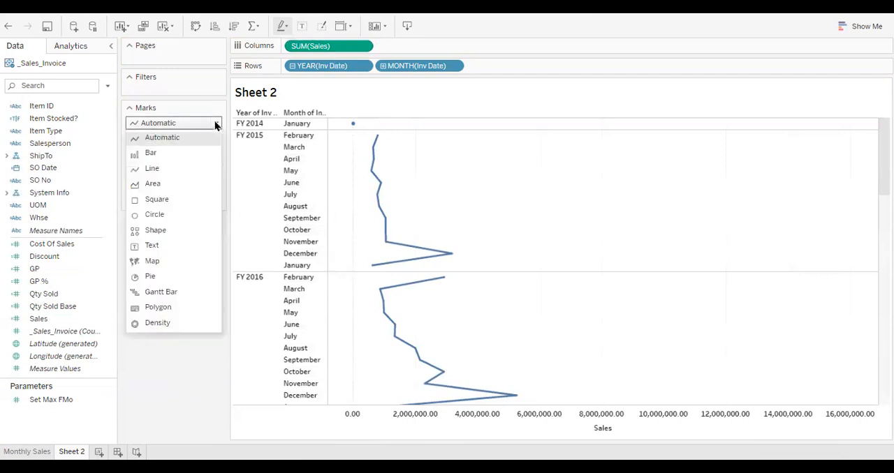
click(187, 155)
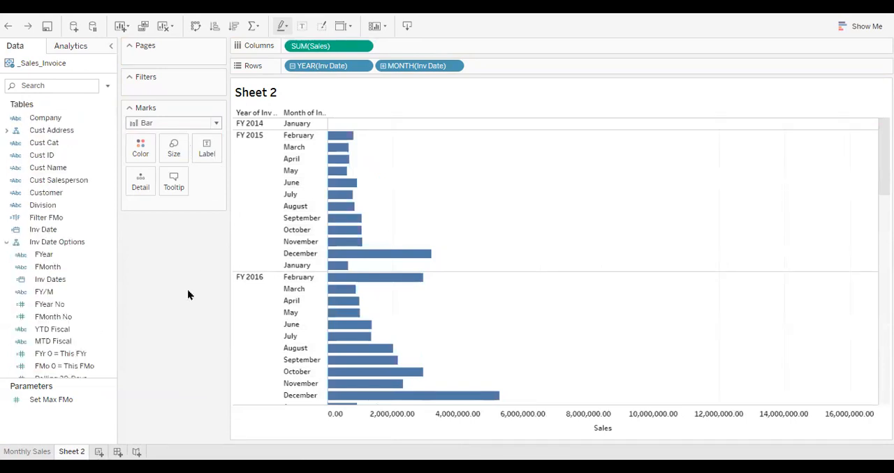
Apply the Monthly Sales sheet's FYr 0 = This FYr and Filter FMo filters to all worksheets using this data source
click(34, 452)
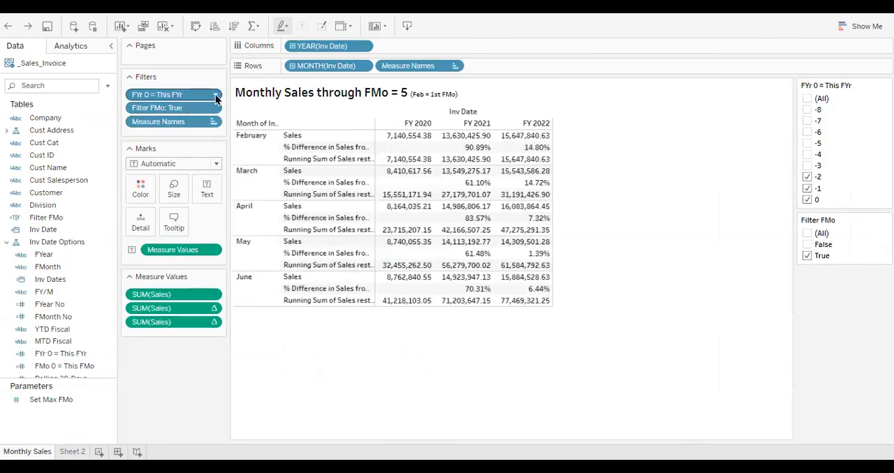
click(216, 95)
mouse_move(214, 138)
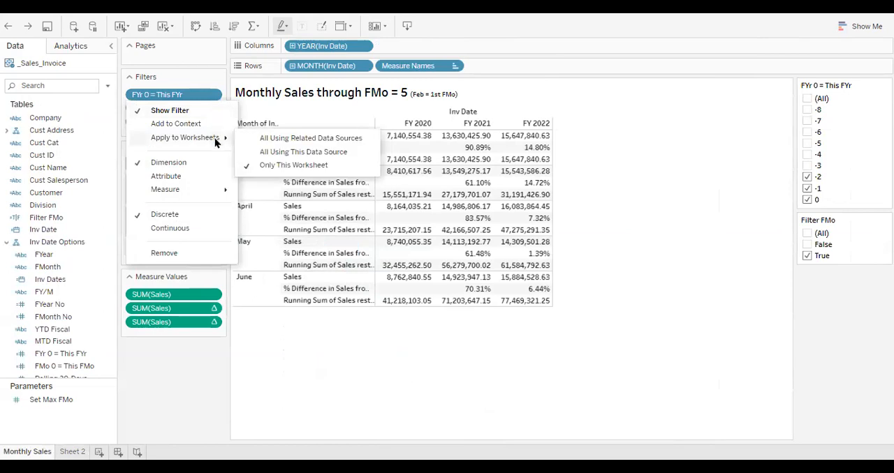
click(308, 153)
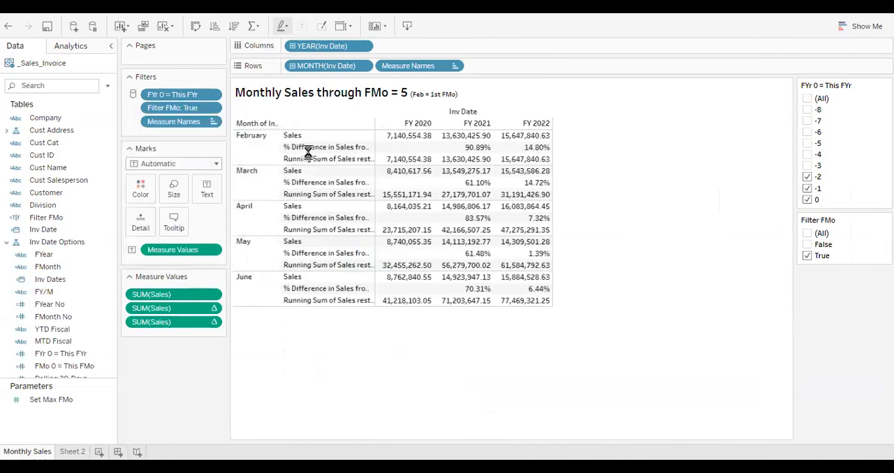
click(215, 110)
mouse_move(215, 150)
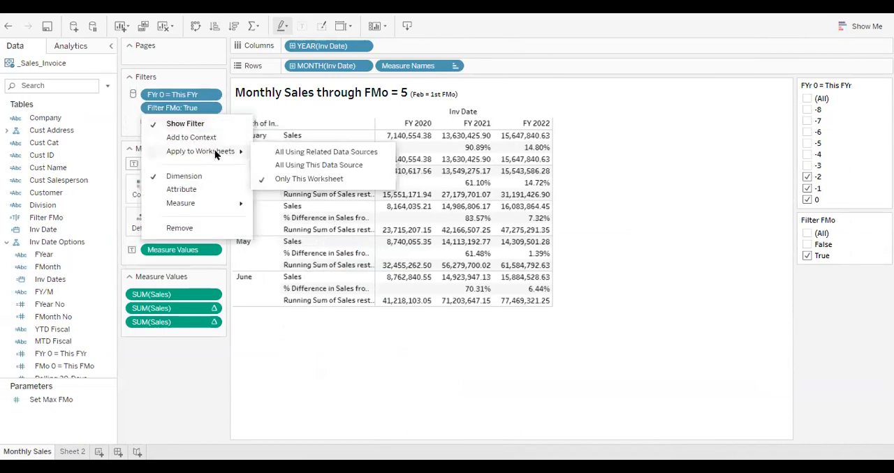
click(296, 166)
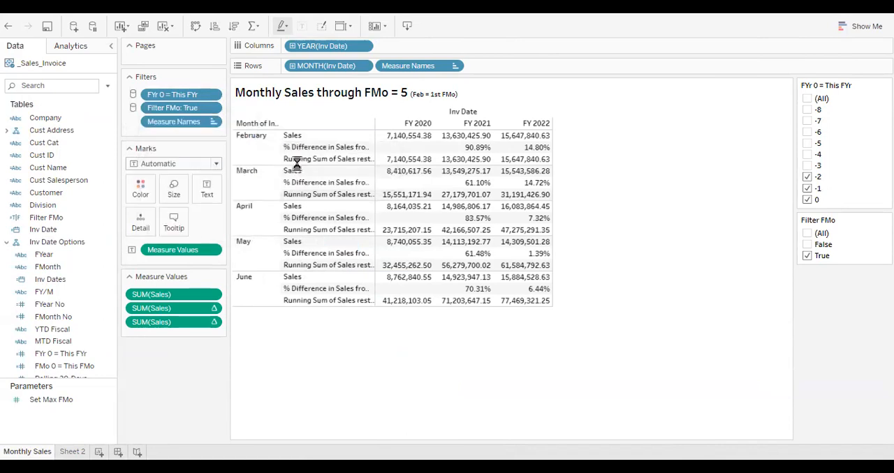
On Sheet 2, color the bars by year of Inv Date and place month before year in the rows
click(74, 452)
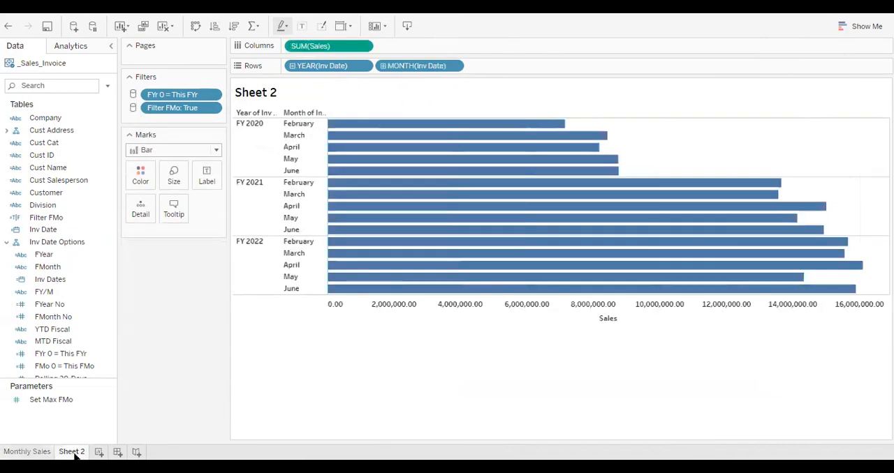
click(78, 229)
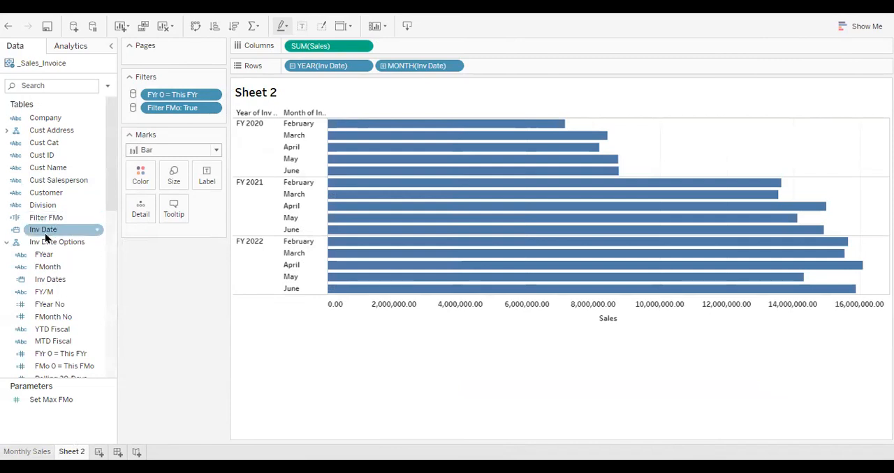
drag(53, 233, 140, 176)
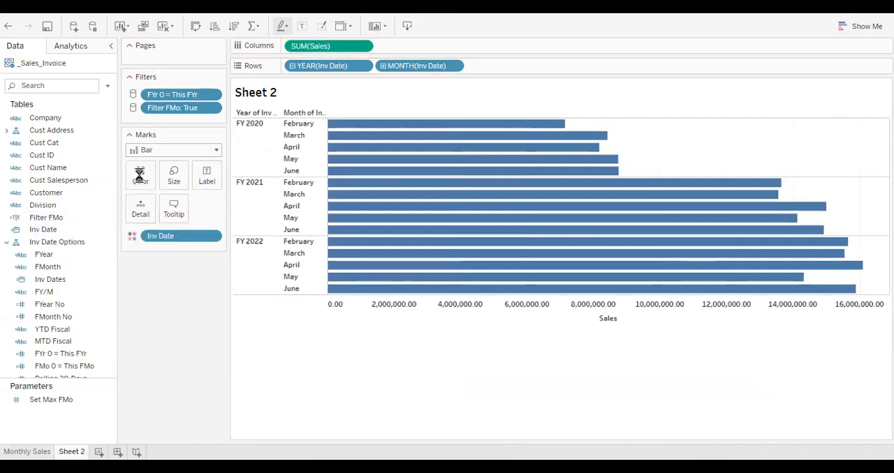
click(45, 233)
drag(44, 232, 144, 181)
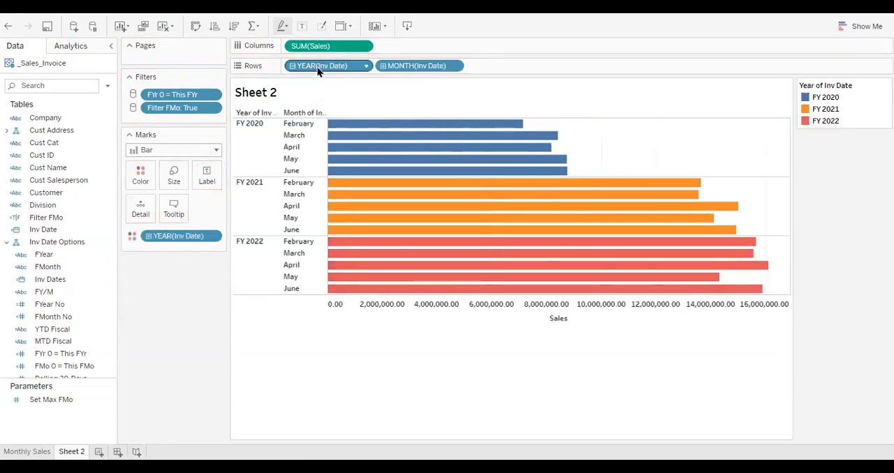
drag(317, 66, 486, 66)
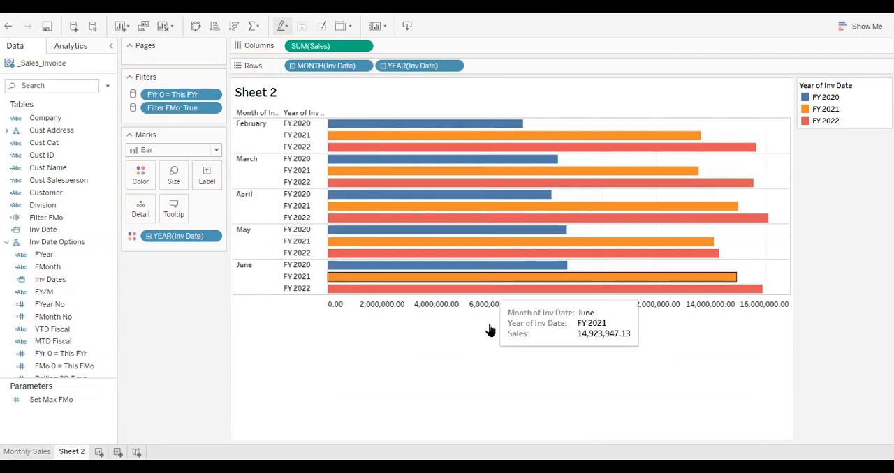
Rename Sheet 2 as Sales
double_click(70, 452)
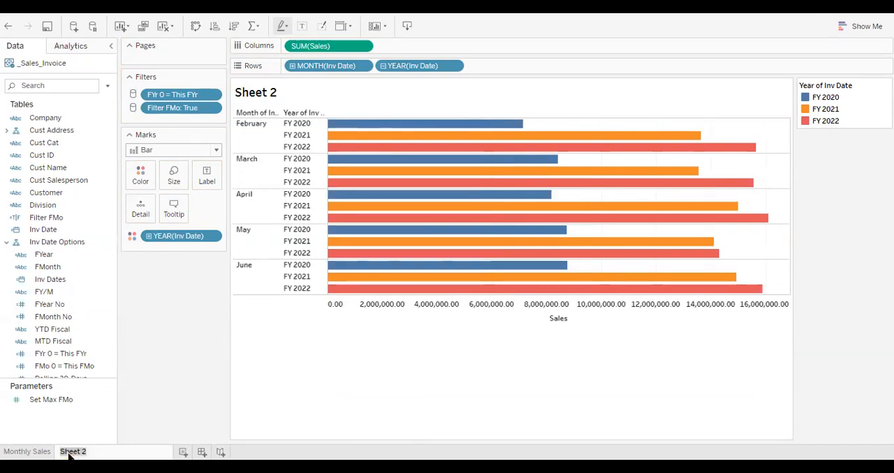
text(Sales)
key(Return)
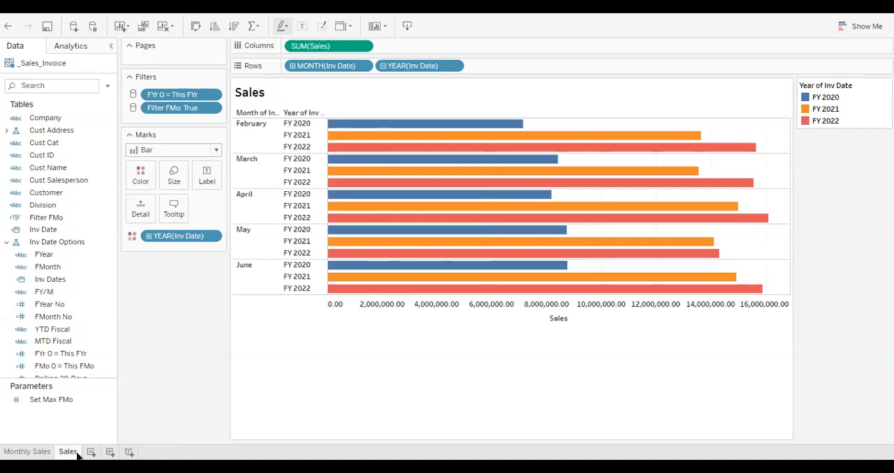
Create a new worksheet with Inv Date in the columns at the discrete month level
click(91, 453)
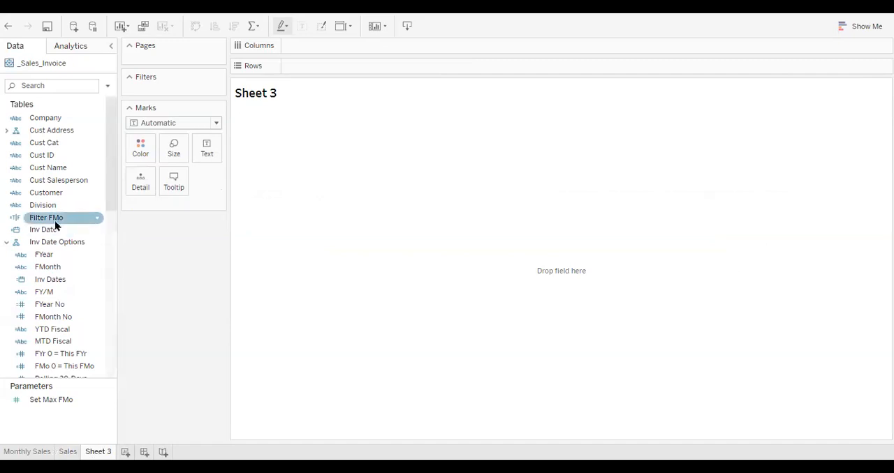
drag(48, 230, 328, 46)
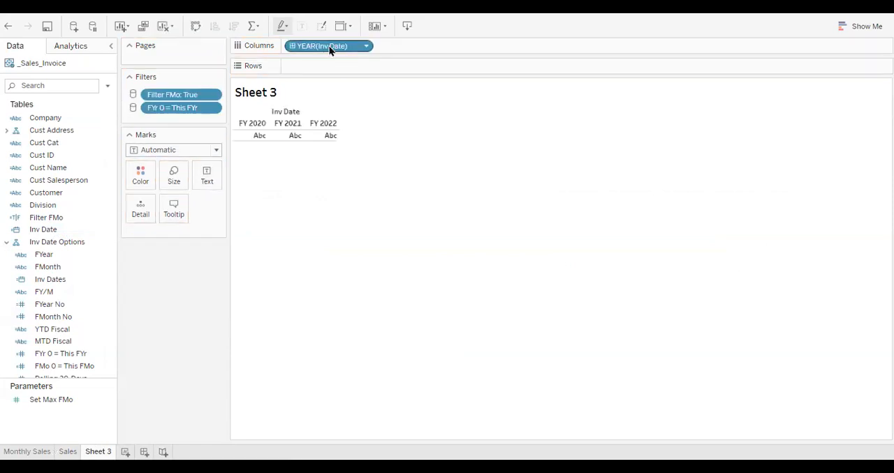
click(366, 46)
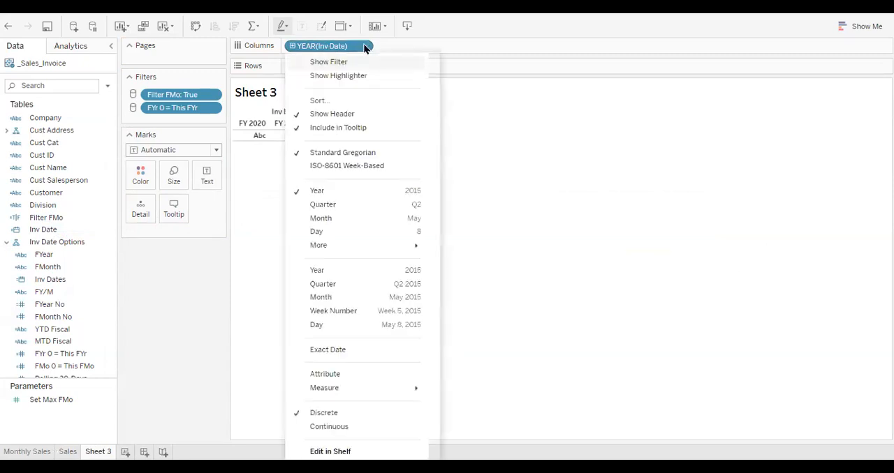
click(356, 219)
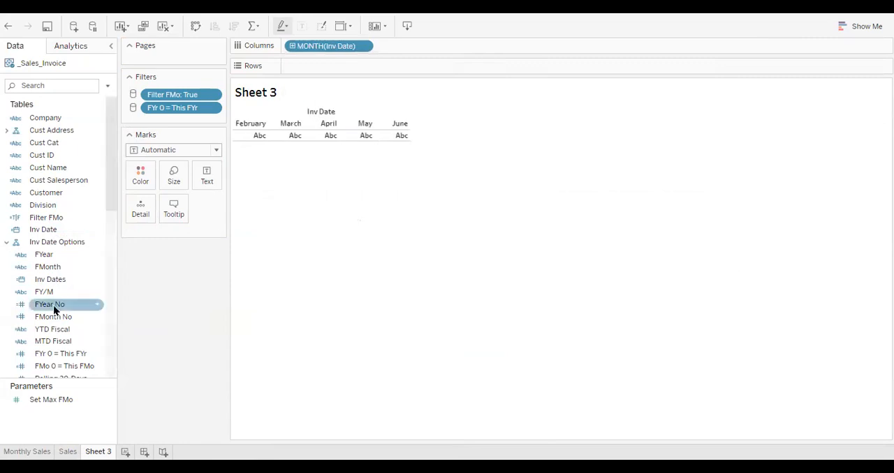
Plot Sales along the rows of Sheet 3 and color the lines by year of Inv Date
scroll(53, 305, down, 10)
scroll(54, 312, down, 1)
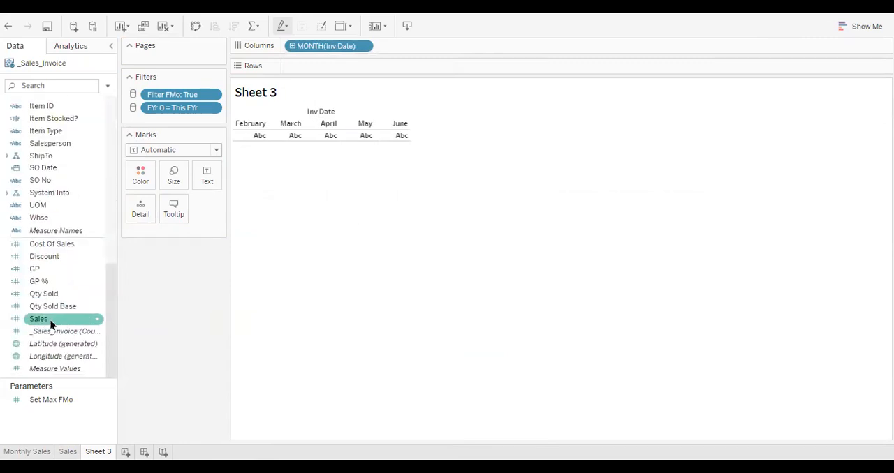
drag(50, 324, 361, 73)
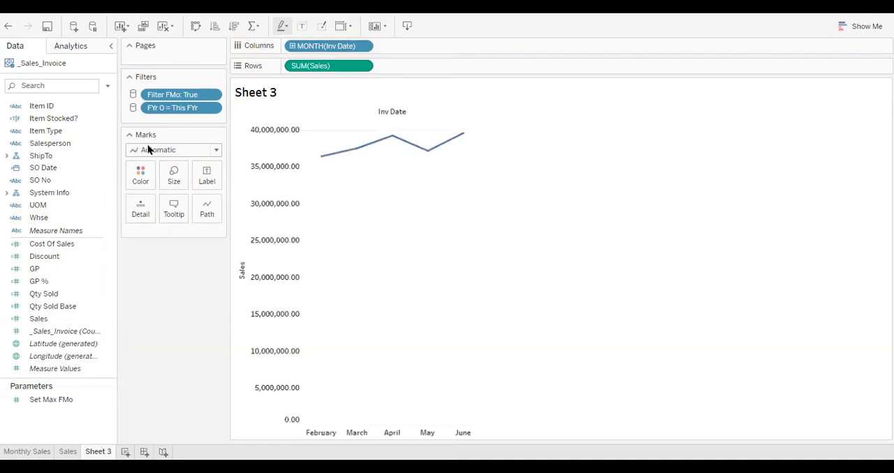
scroll(56, 174, up, 10)
scroll(54, 172, up, 3)
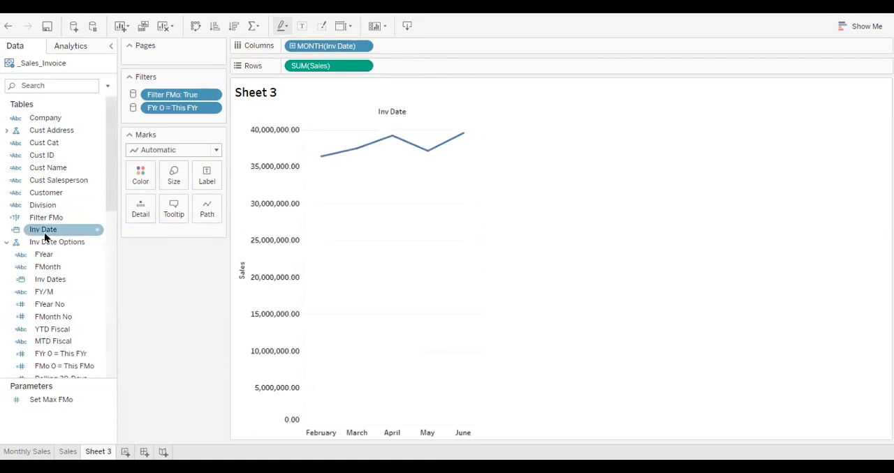
drag(45, 235, 146, 175)
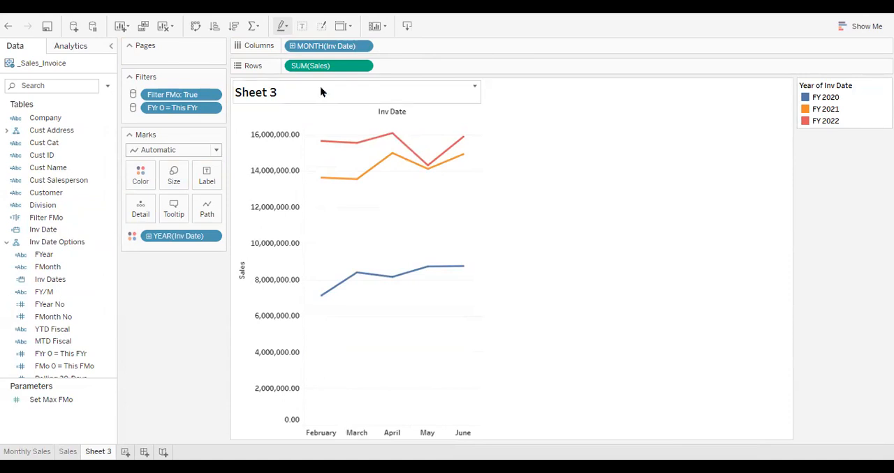
Apply the YTD Total quick table calculation to Sales on Sheet 3
click(366, 67)
mouse_move(368, 306)
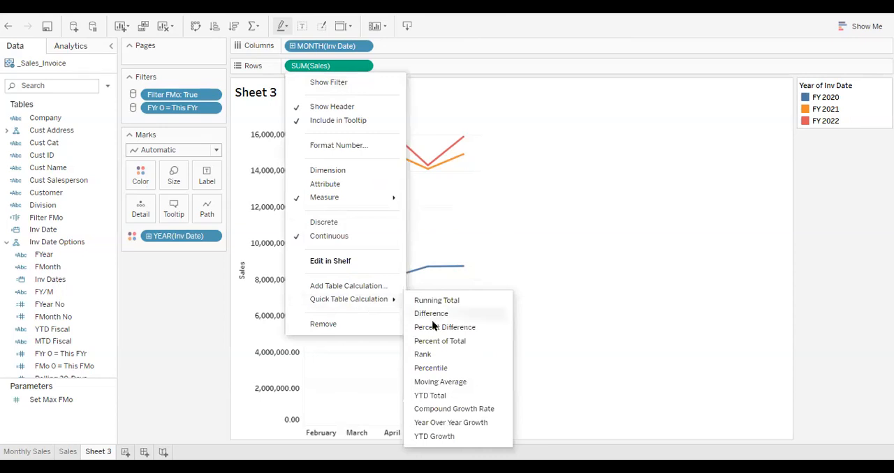
click(429, 396)
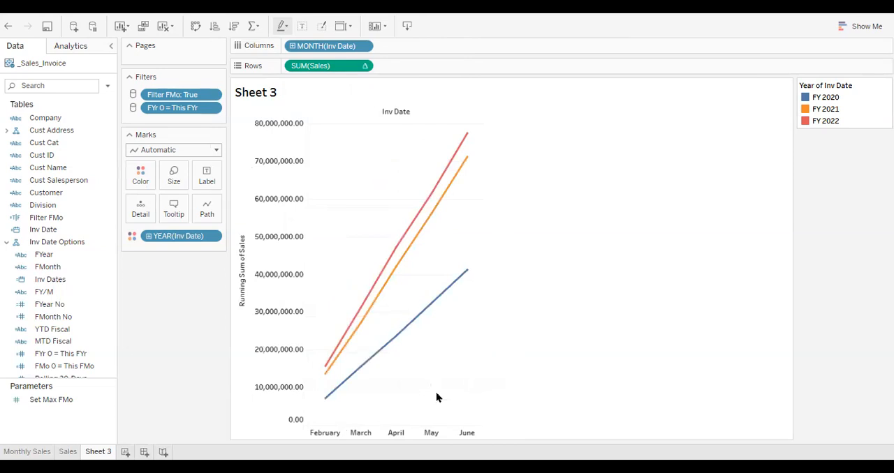
Create another worksheet with Inv Date in the columns, broken down by year and month without the quarter level
click(124, 453)
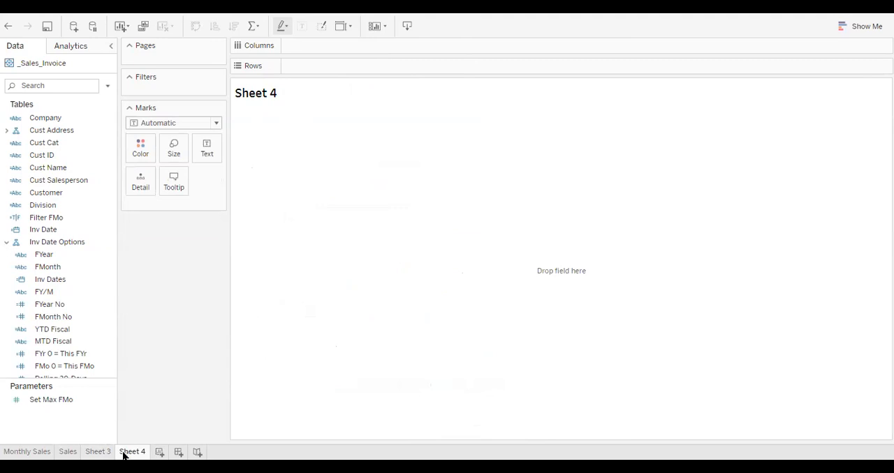
drag(49, 231, 311, 48)
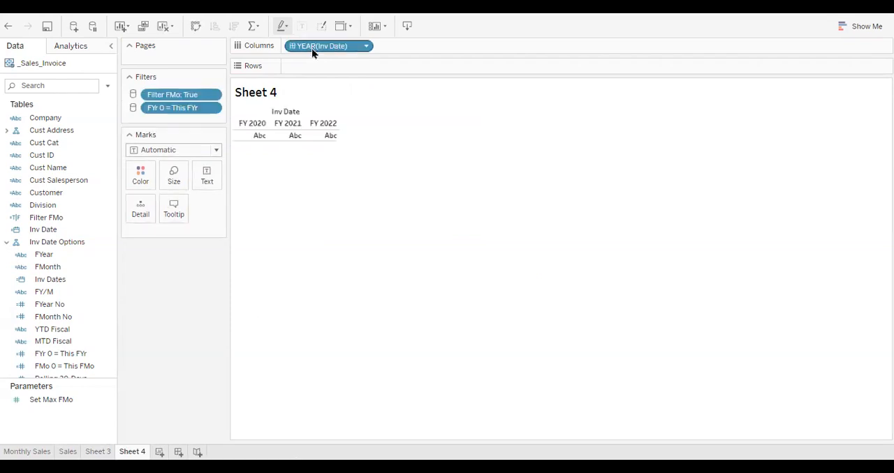
click(292, 46)
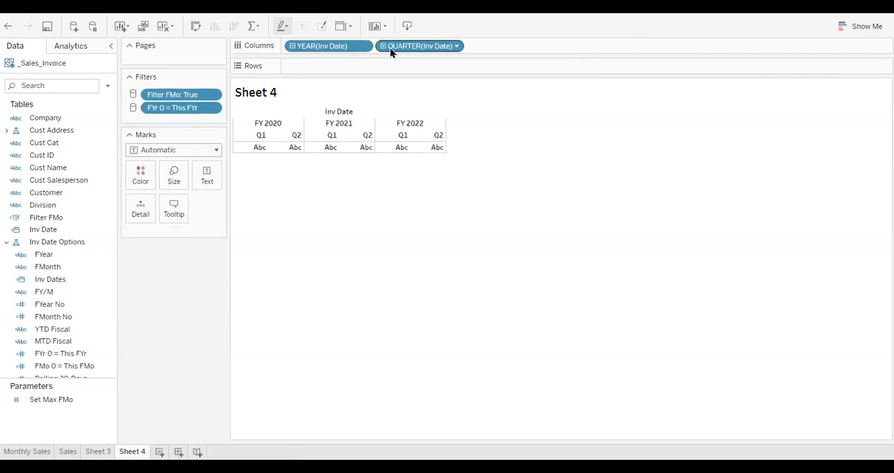
click(383, 45)
drag(416, 46, 471, 24)
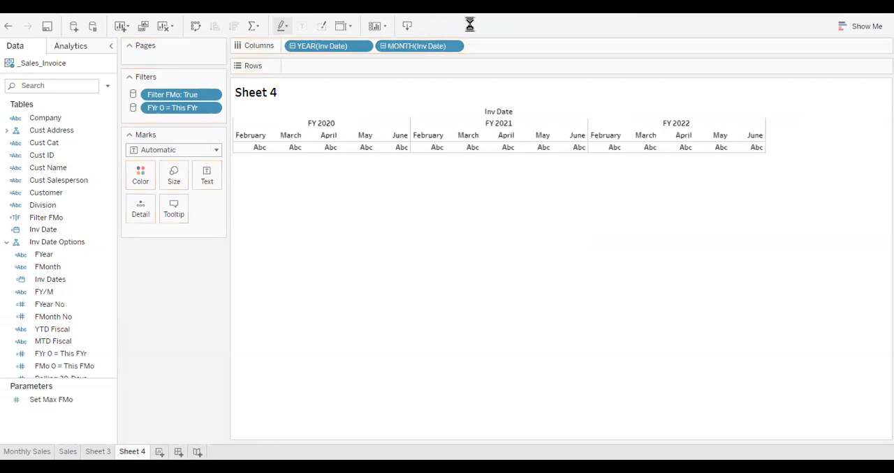
Plot Sales along the rows of Sheet 4 and apply the Percent Difference quick table calculation to it
scroll(48, 320, down, 10)
drag(47, 320, 323, 70)
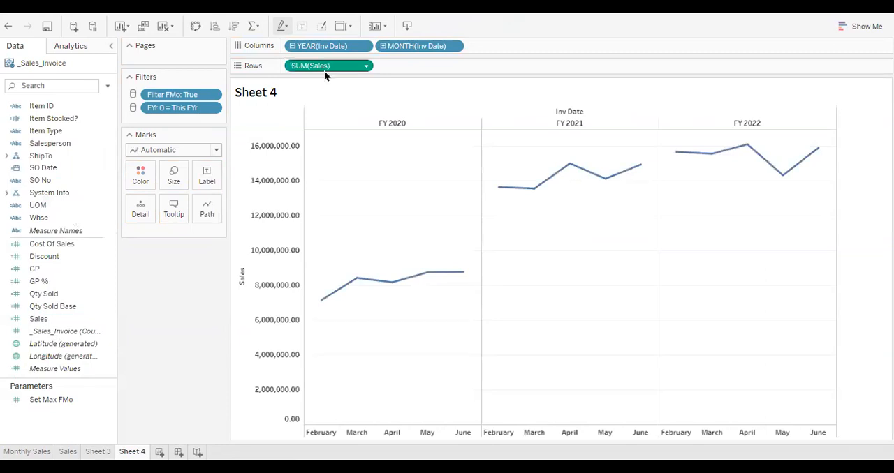
click(367, 66)
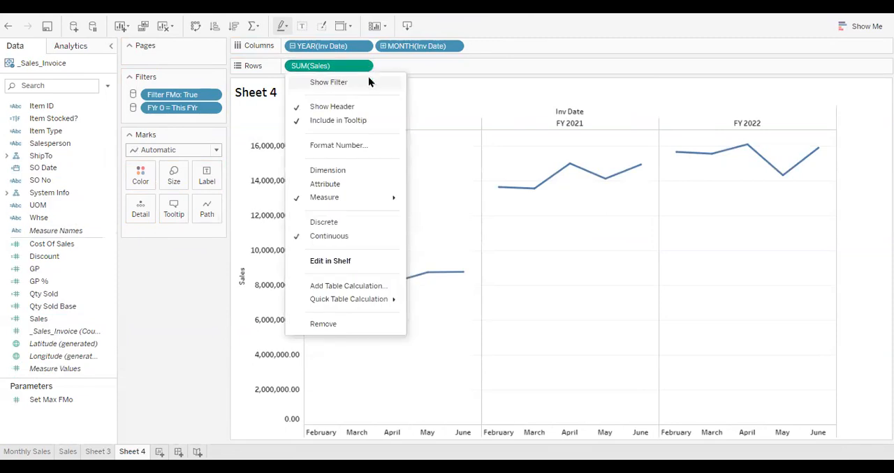
mouse_move(372, 300)
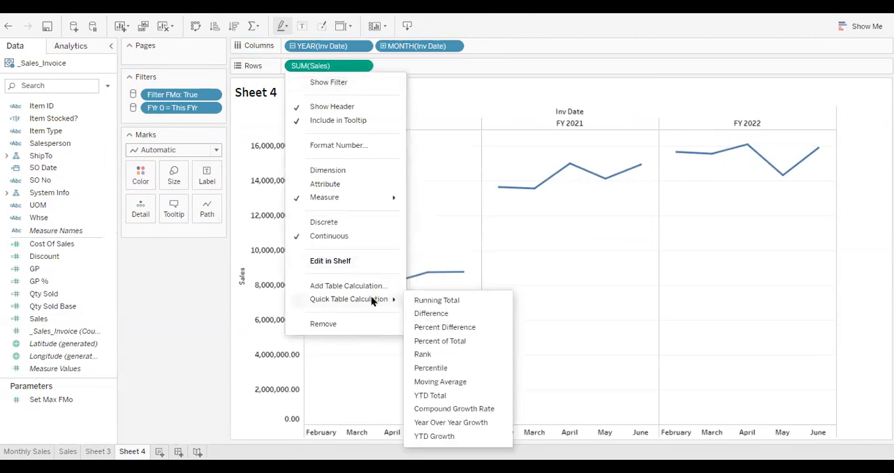
click(458, 329)
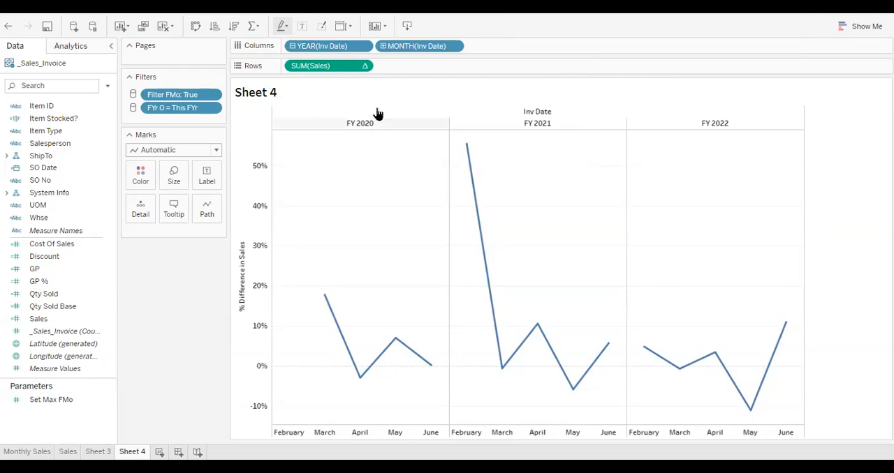
Set the Sales percent difference on Sheet 4 to compute using Inv Date
click(364, 66)
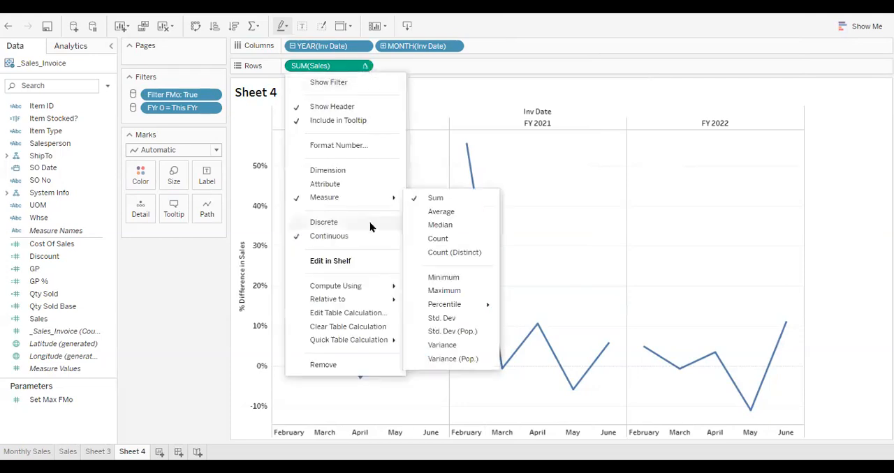
mouse_move(375, 291)
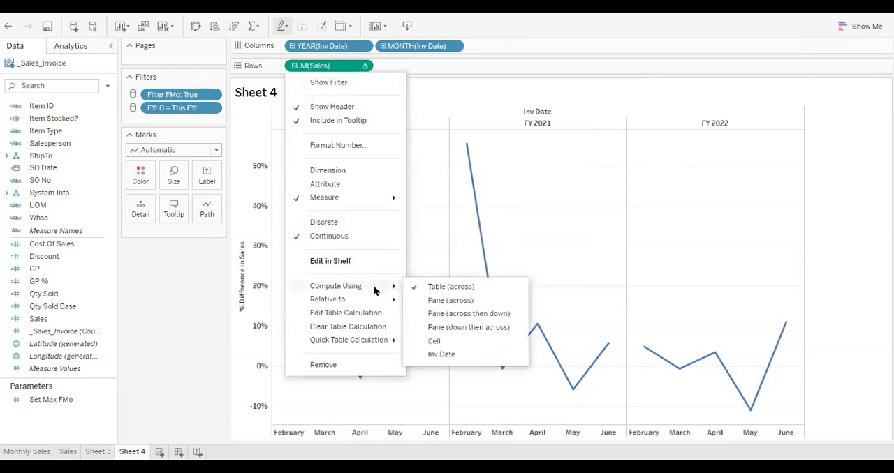
click(439, 356)
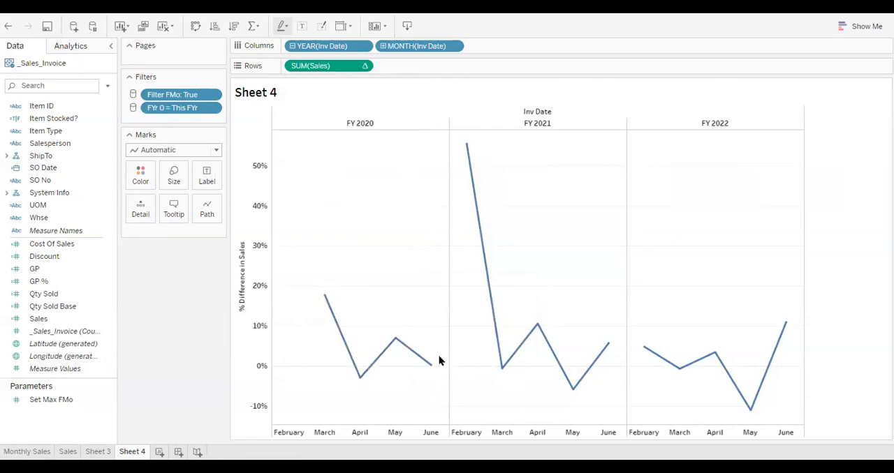
Edit the Sales table calculation on Sheet 4 so the percent difference computes over Year of Inv Date only, excluding Month of Inv Date
click(367, 66)
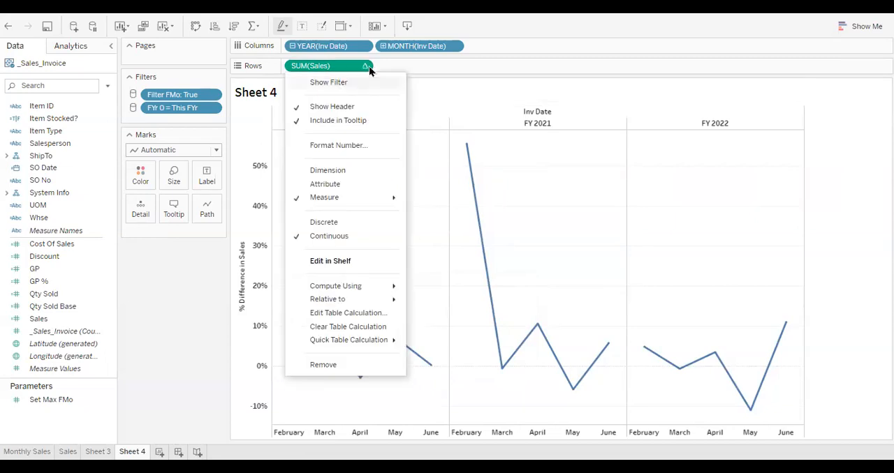
click(354, 312)
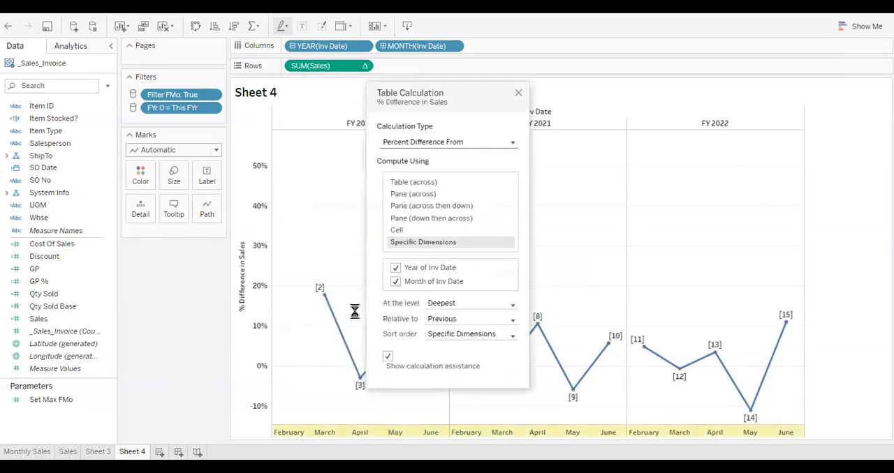
click(396, 283)
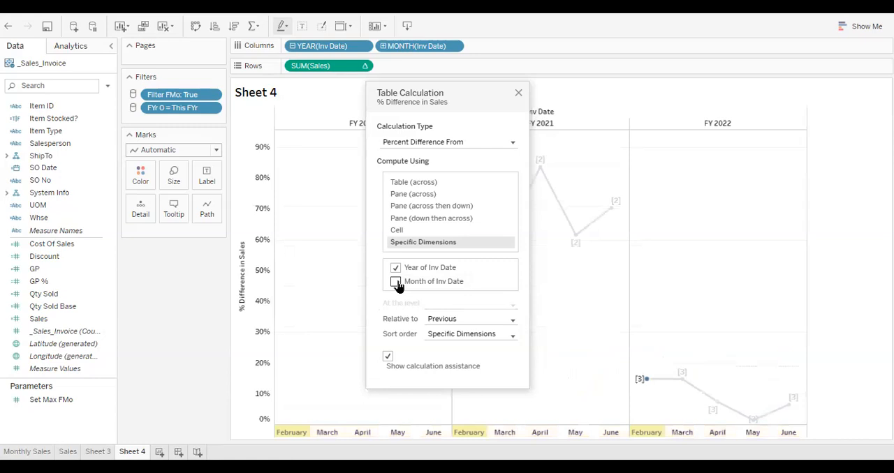
click(517, 95)
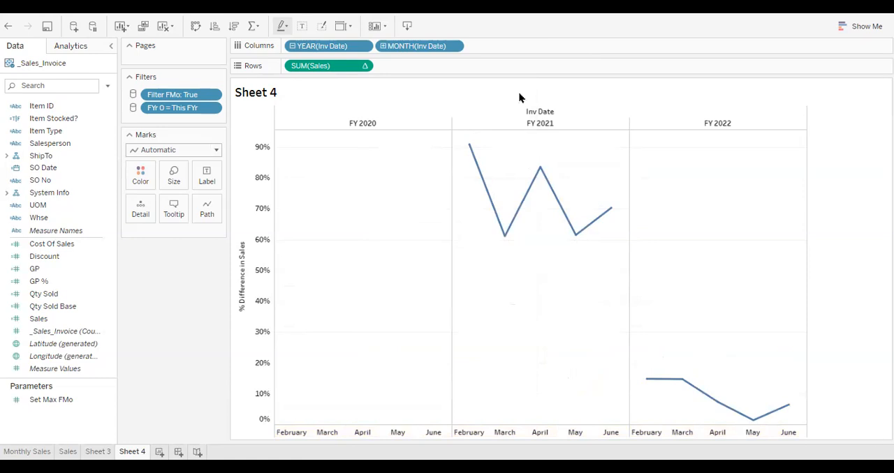
Change the Sheet 4 marks to circles and color them by the year of Inv Date
click(217, 150)
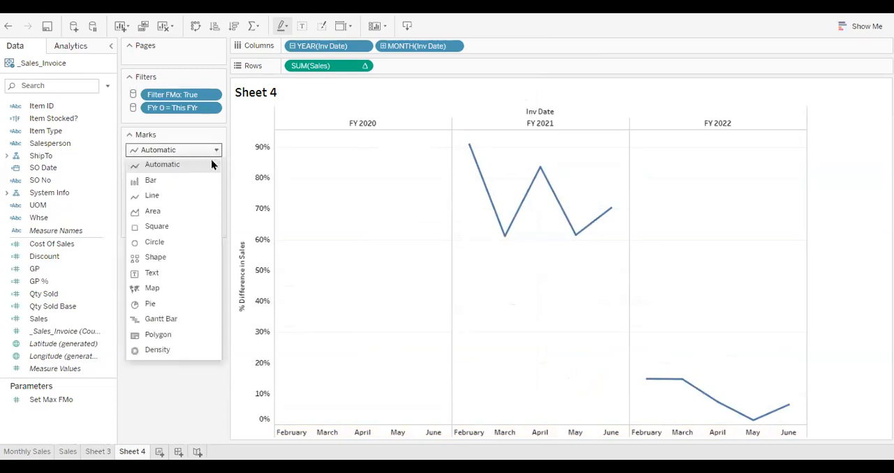
click(167, 241)
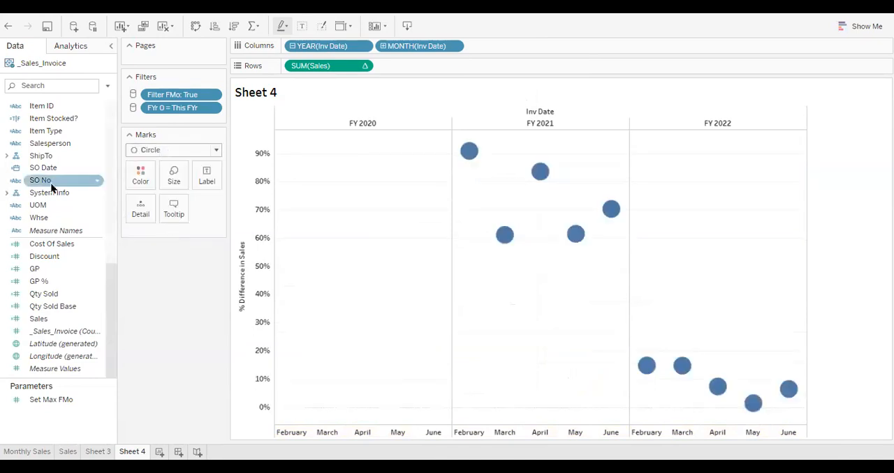
scroll(51, 187, up, 7)
scroll(52, 187, up, 4)
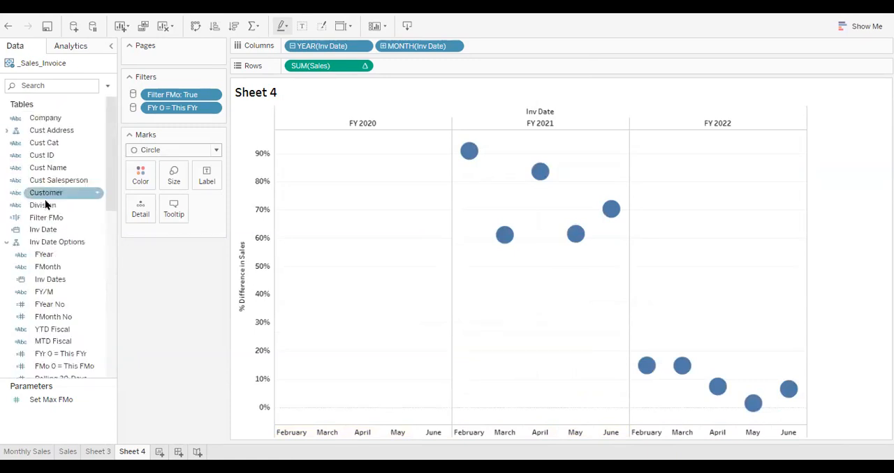
drag(45, 227, 140, 174)
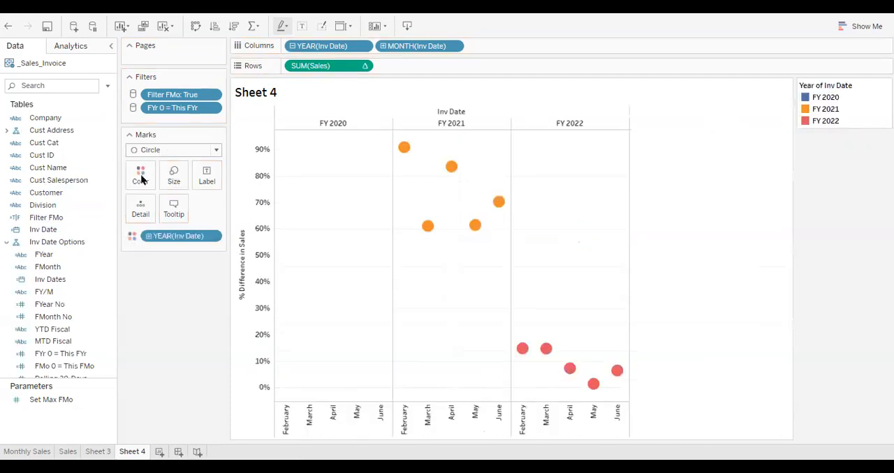
Rename Sheet 3 as YTD
click(99, 453)
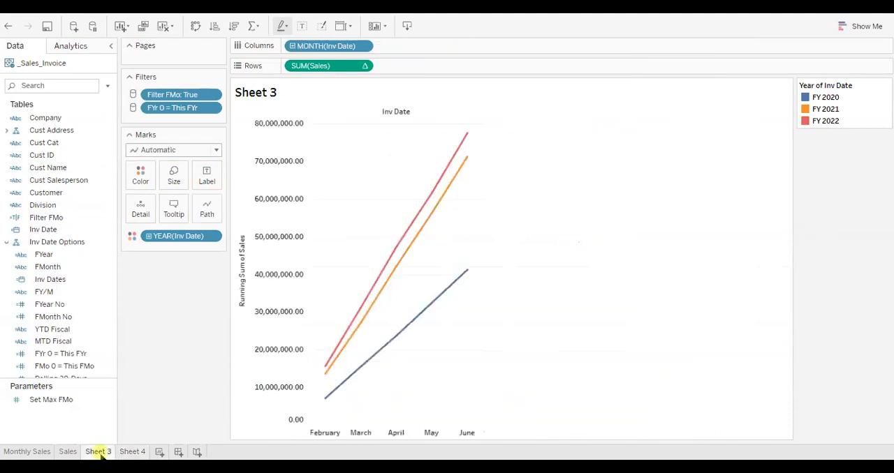
right_click(100, 454)
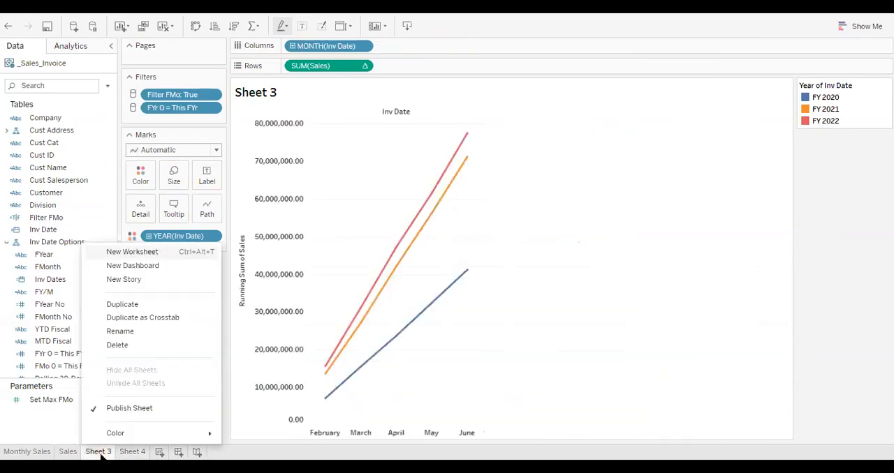
click(121, 331)
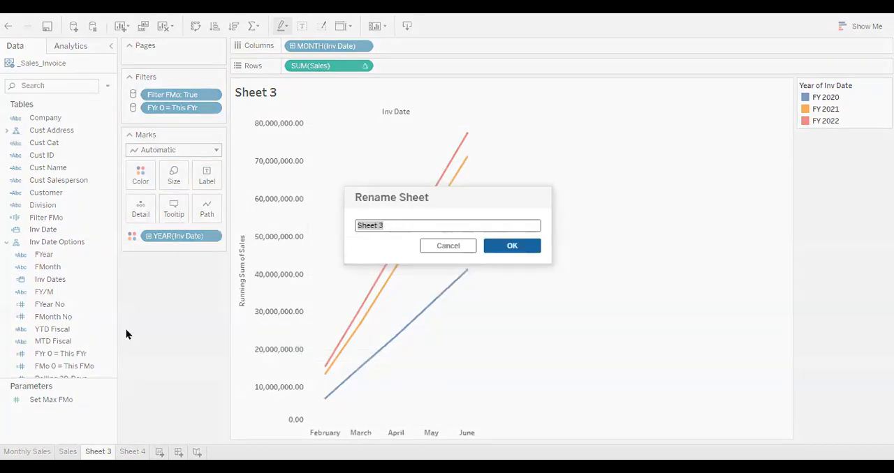
text(YTD)
key(Return)
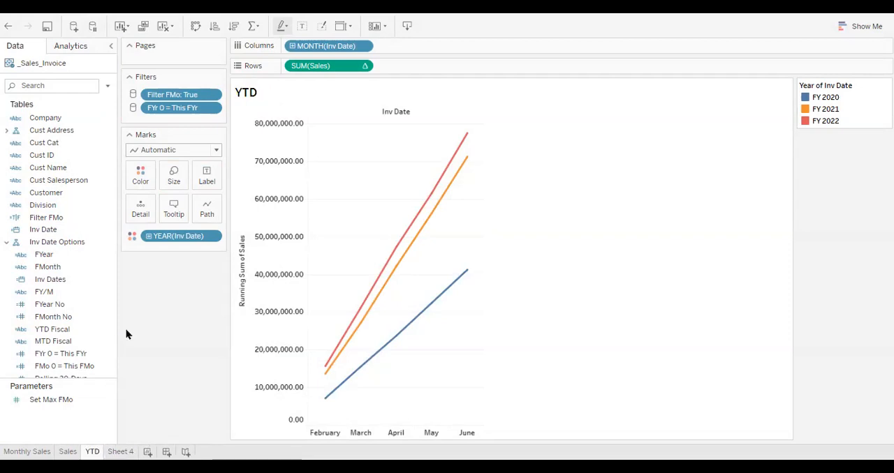
Rename Sheet 4 as "YoY Monthly Var %"
click(122, 450)
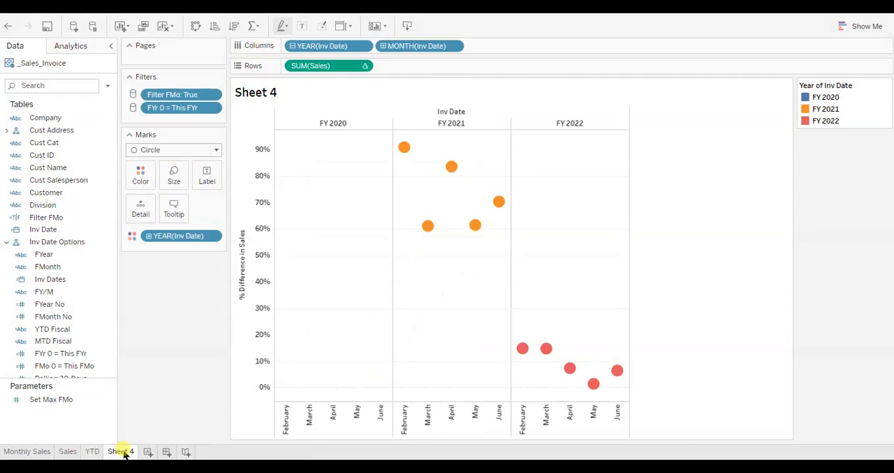
right_click(124, 453)
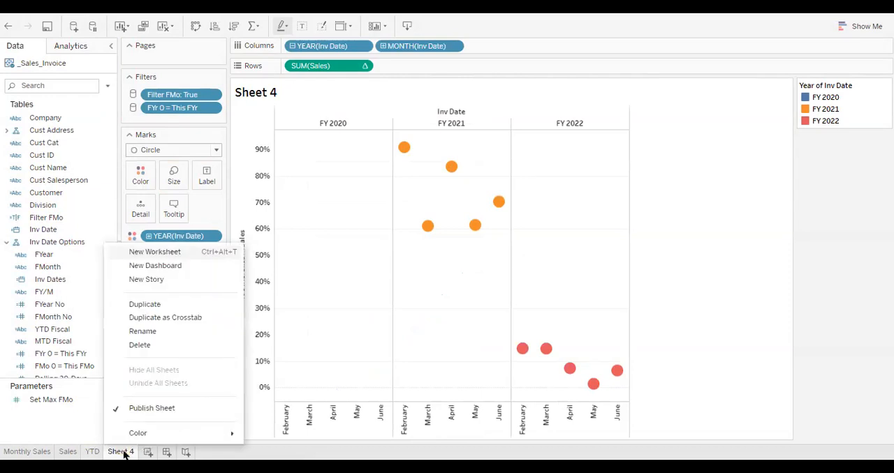
click(156, 333)
text(YoY Monthly Var )
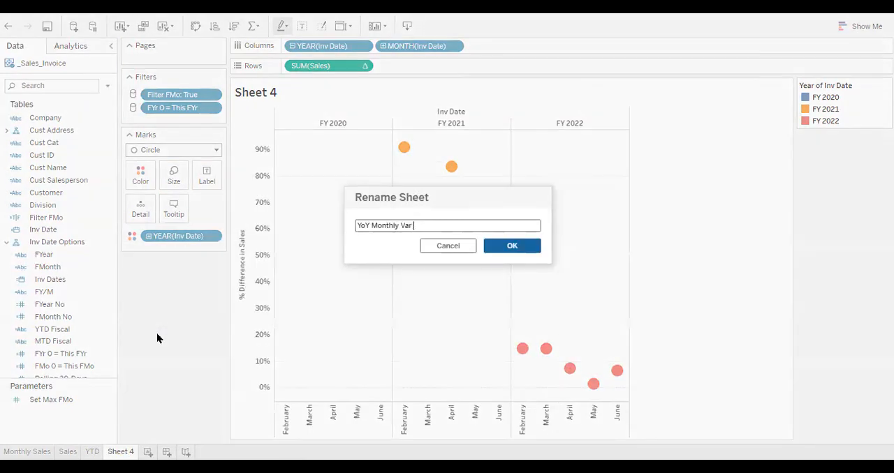
text(%)
key(Return)
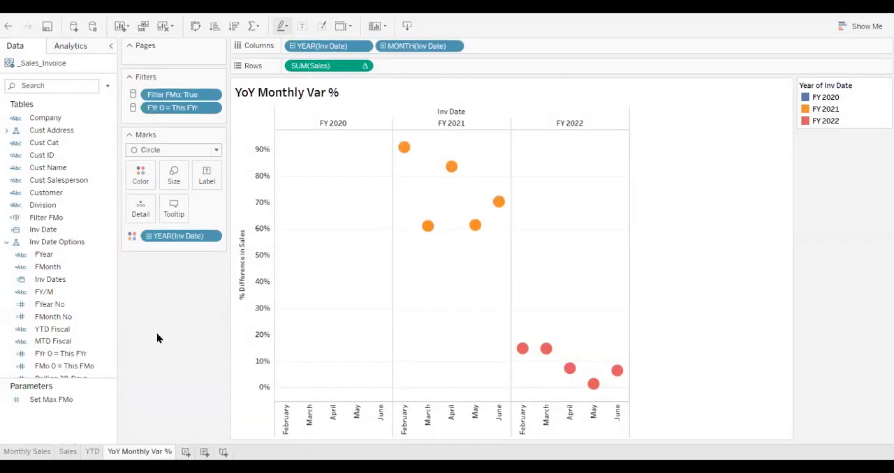
Create a new dashboard and set its size to Automatic
click(205, 451)
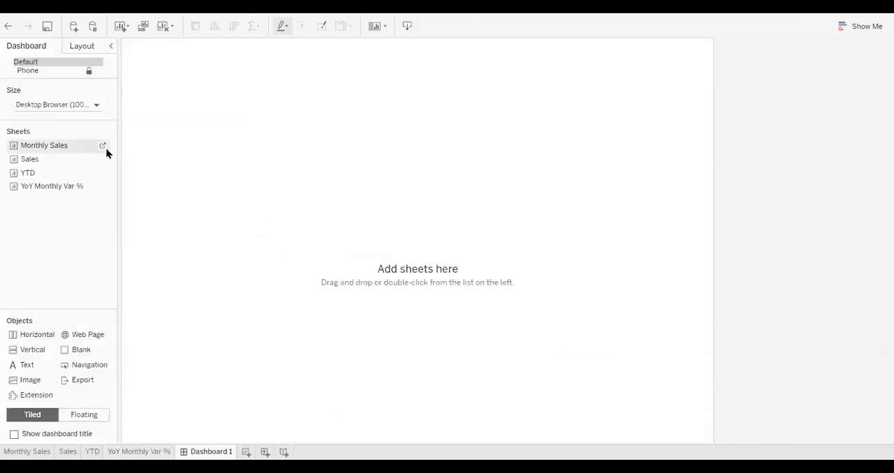
click(97, 107)
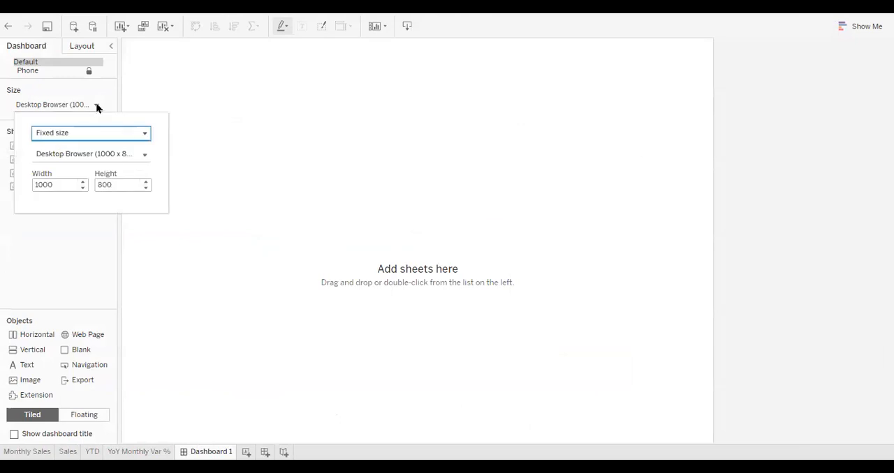
click(96, 136)
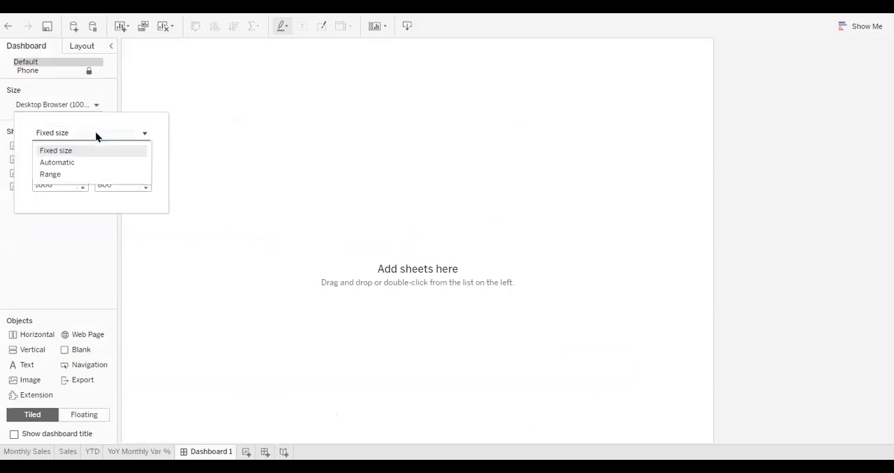
click(92, 162)
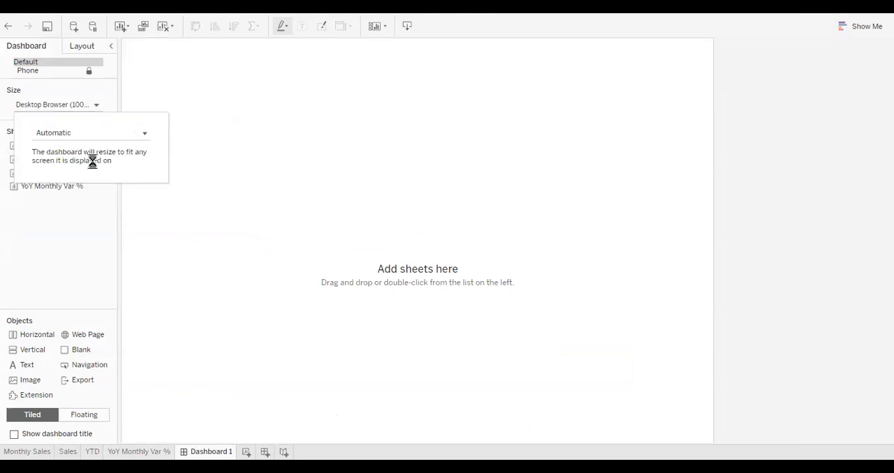
click(87, 221)
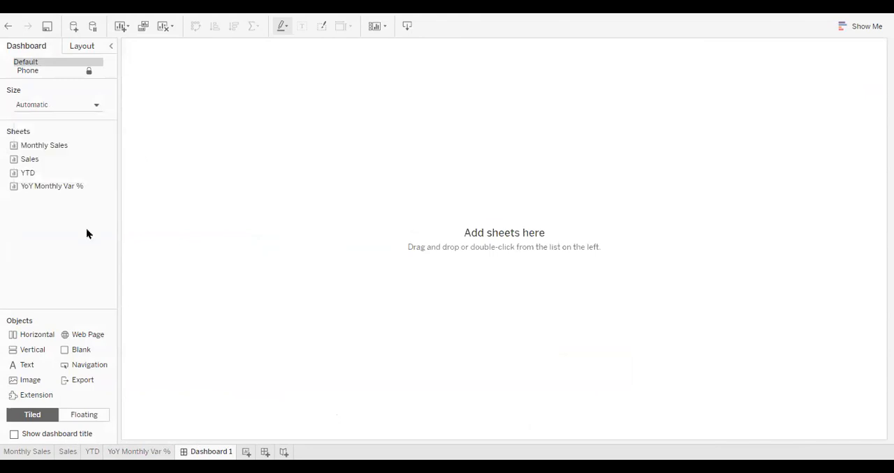
Lay out the dashboard as a two-by-two grid with Monthly Sales above Sales, and YTD above YoY Monthly Var % to their right
drag(36, 147, 208, 151)
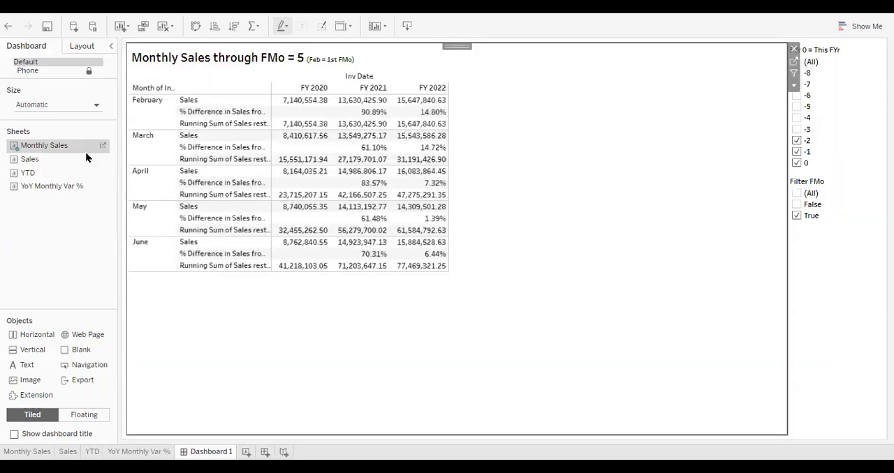
drag(27, 159, 294, 350)
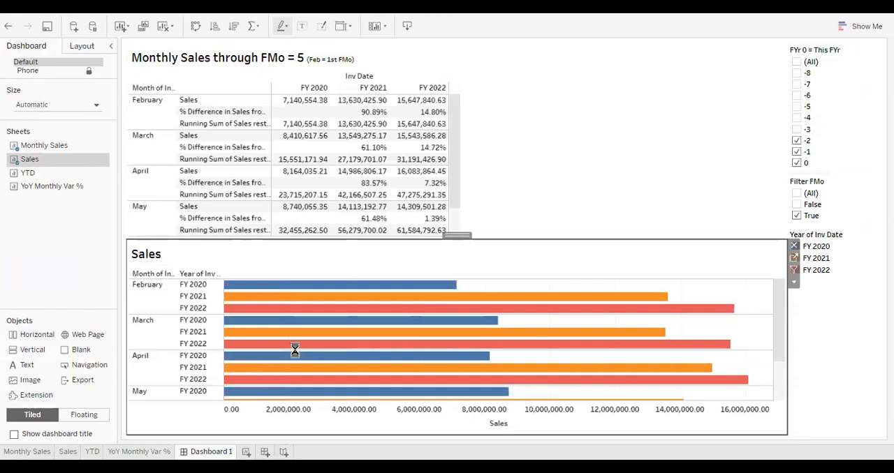
drag(89, 173, 613, 150)
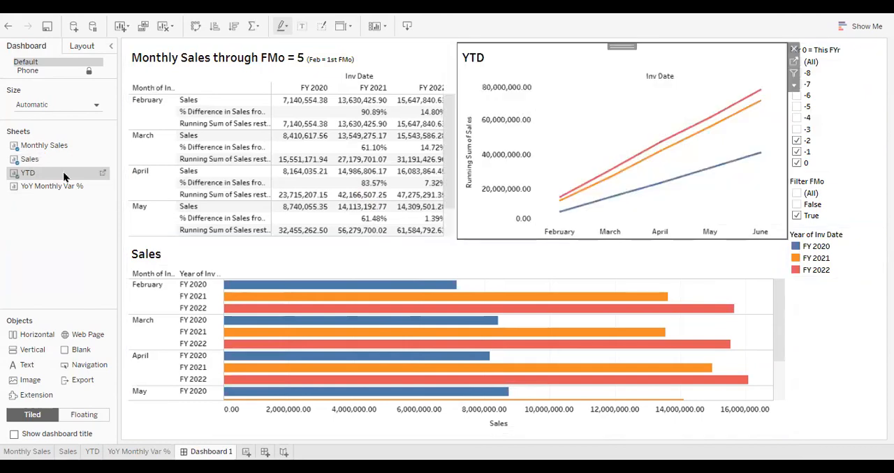
drag(29, 187, 608, 362)
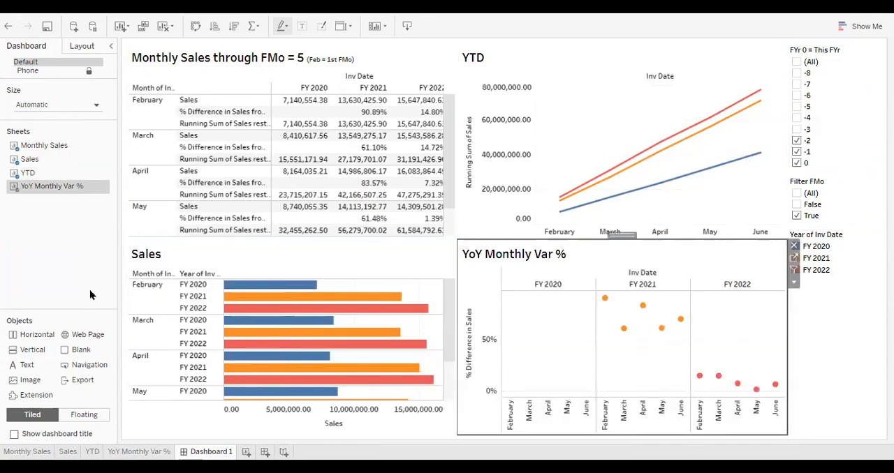
click(118, 442)
Remove the FYr 0 = This FYr and Filter FMo filter cards from the dashboard
click(856, 70)
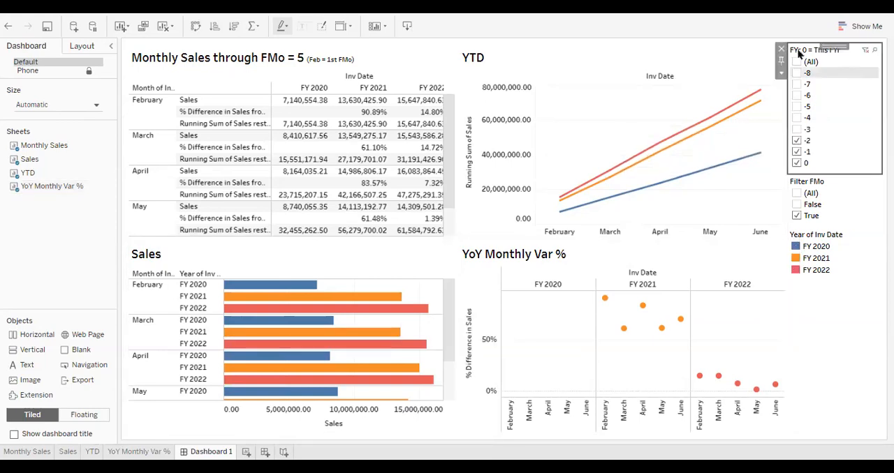
click(782, 50)
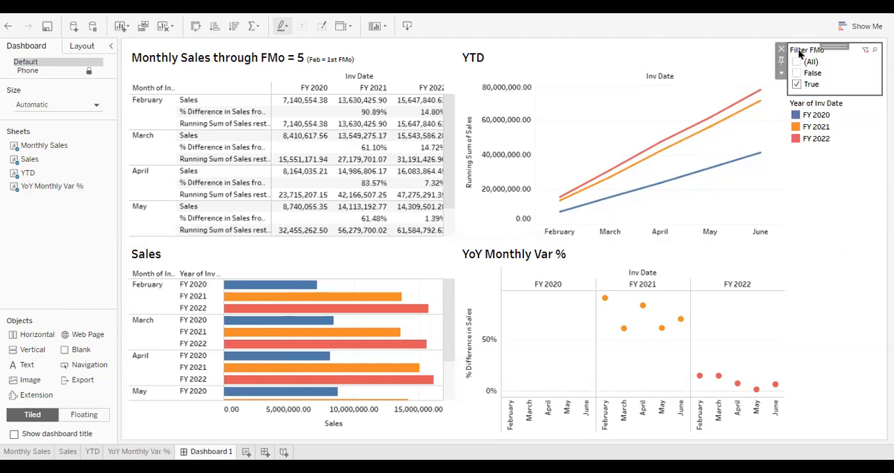
click(781, 50)
Show the Set Max FMo parameter control on the dashboard from the Monthly Sales view
click(453, 131)
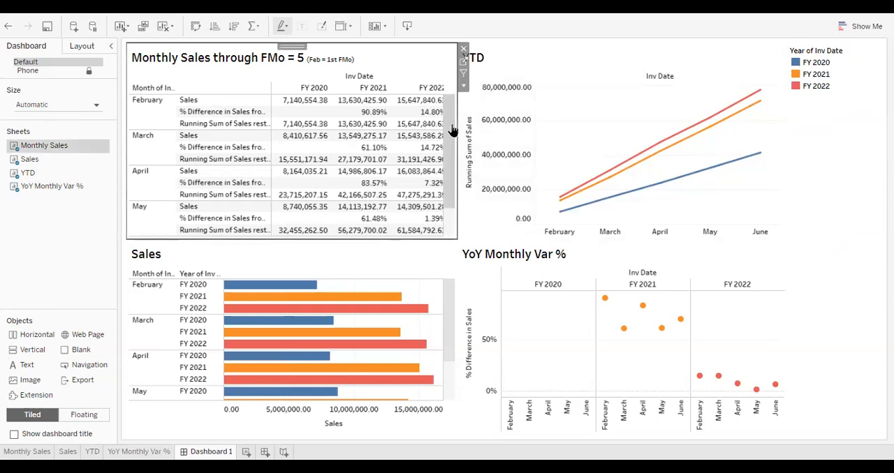
click(464, 87)
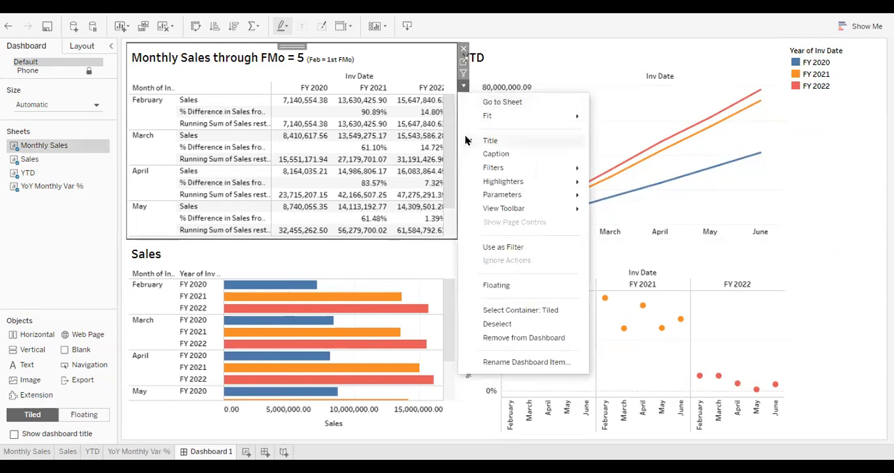
mouse_move(506, 195)
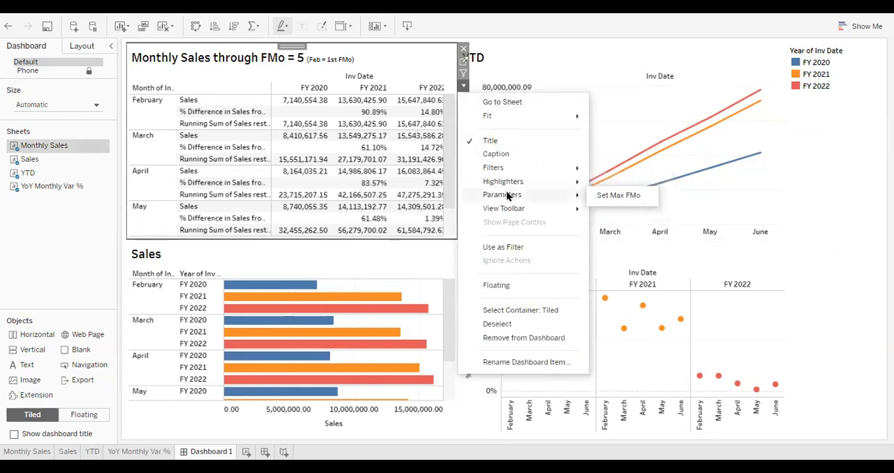
click(617, 195)
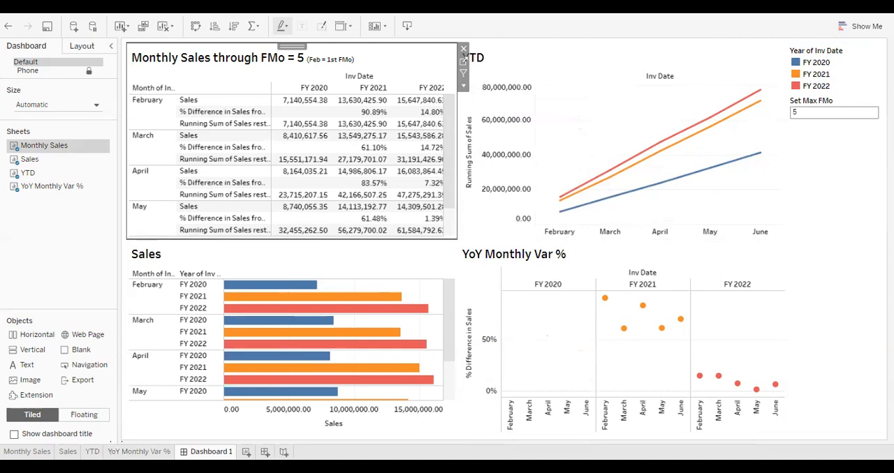
click(118, 444)
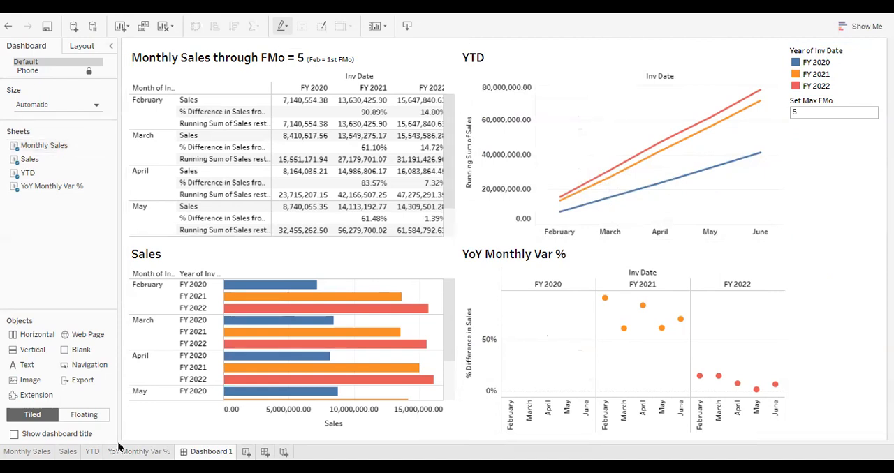